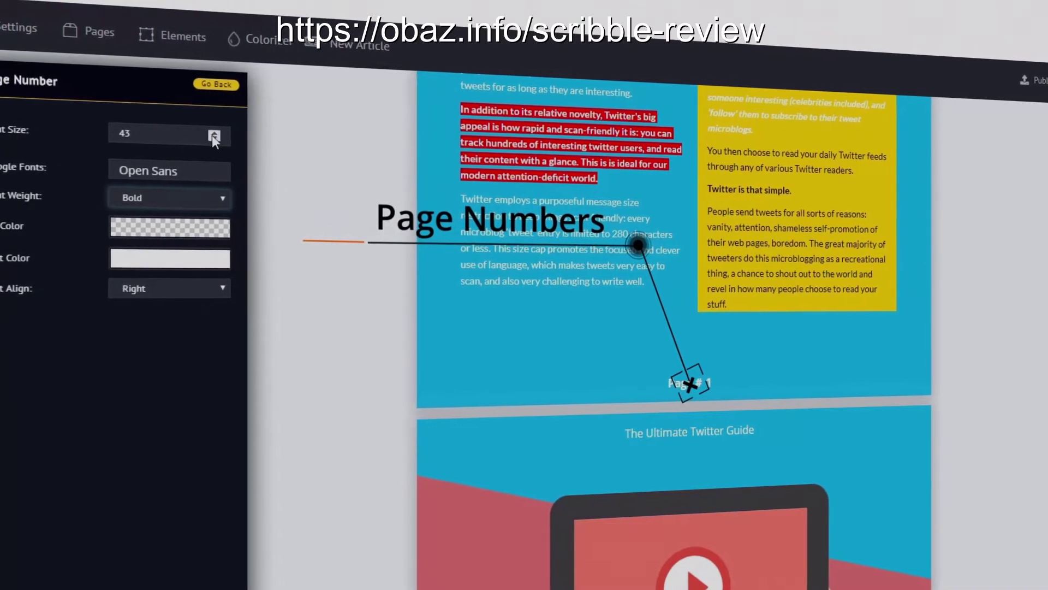
# - Set the page number's font size to 23
pyautogui.click(220, 133)
pyautogui.click(221, 139)
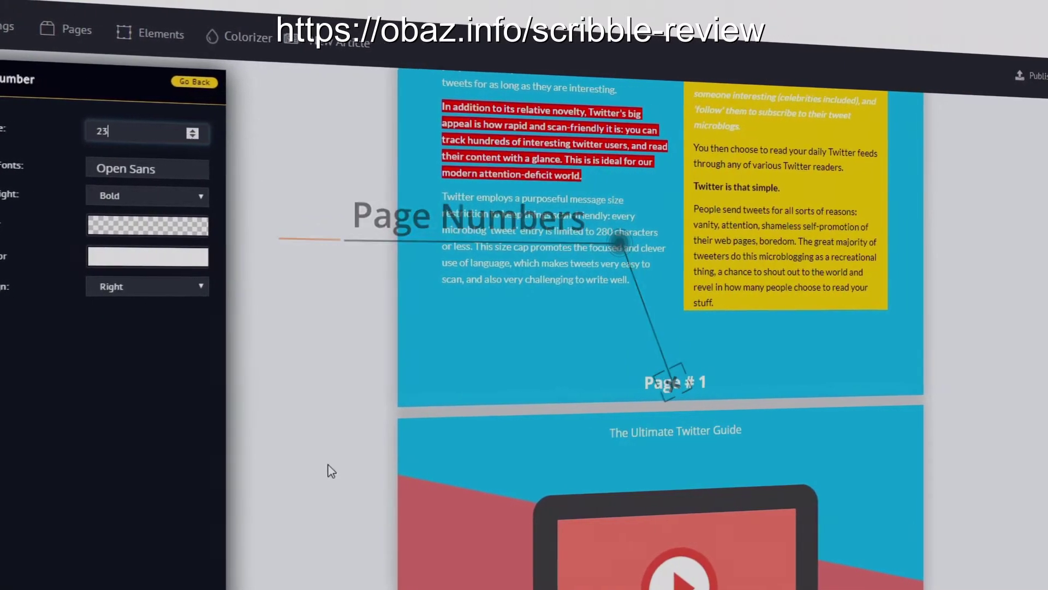
pyautogui.click(336, 471)
# - Replace the first placeholder paragraph under "Twitter Marketing – Image & Video Posts" with the copied Twitter text and remove its blank lines
pyautogui.scroll(-10, 486, 500)
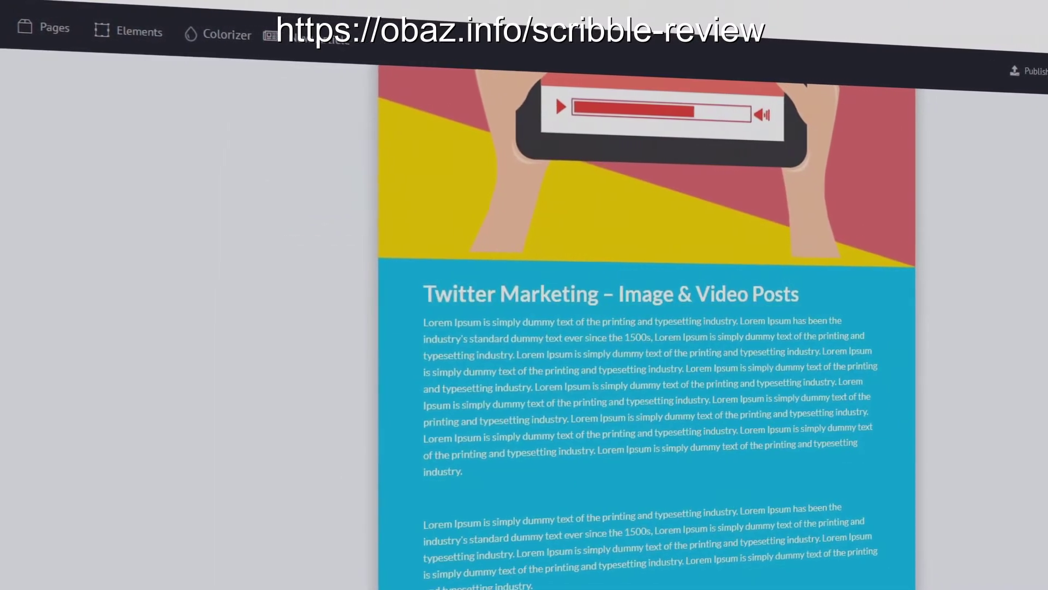
pyautogui.click(488, 473)
pyautogui.hotkey('ctrl', 'a')
pyautogui.write("Twitter has become one of the most used social media platforms because it is both personal and rapid. Celebrities use Twitter to build a more personal connection with their fans.  Katy Perry, Ellen DeGeneres, even President Trump are some famous Twitter users. Their daily updates foster a sense of connectedness with their followers, which is powerful for advertising purposes, and also quite compelling and motivating for the people following the celebs. So Twitter Is Many Different Things, Then?  Yes, Twitter is a blend of instant messaging, blogging, and texting, but with brief content and a very broad audience. If you fancy yourself a bit of a writer with something to say, then Twitter is definitely a channel worth exploring. If you don't like to write but are curious about a celebrity, a particular hobby topic, or even a long-lost cousin, then Twitter is one way to connect with that person or topic. Try Twitter for a couple weeks, and decide for yourself if you like it.")
pyautogui.click(485, 460)
pyautogui.press('BackSpace')
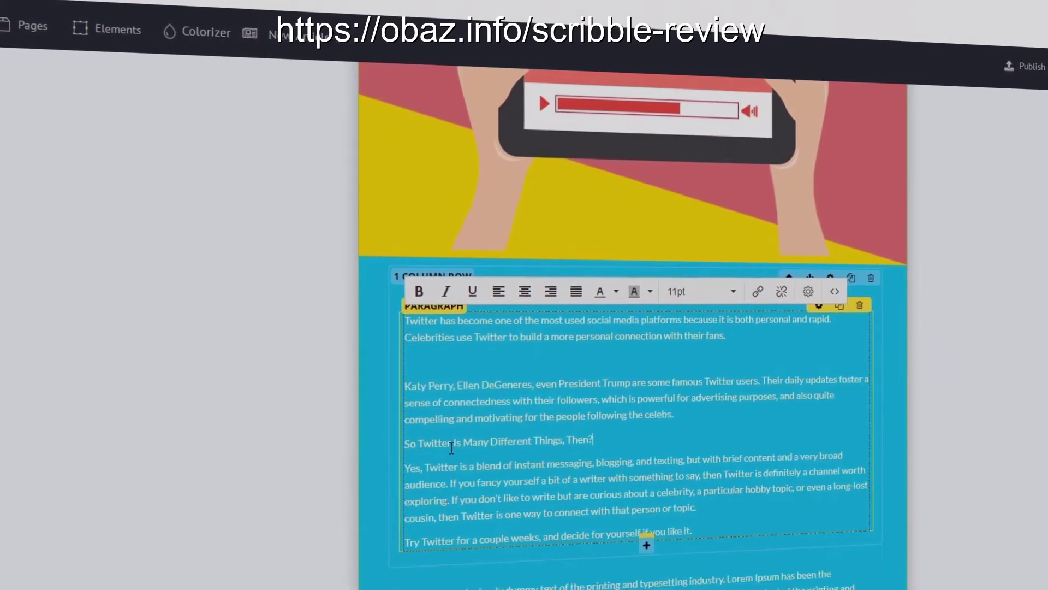
pyautogui.click(413, 362)
pyautogui.press('BackSpace')
# - Make "Ellen DeGeneres" in the second sentence block bold and set its size to 18pt
pyautogui.moveTo(462, 361); pyautogui.dragTo(540, 360)
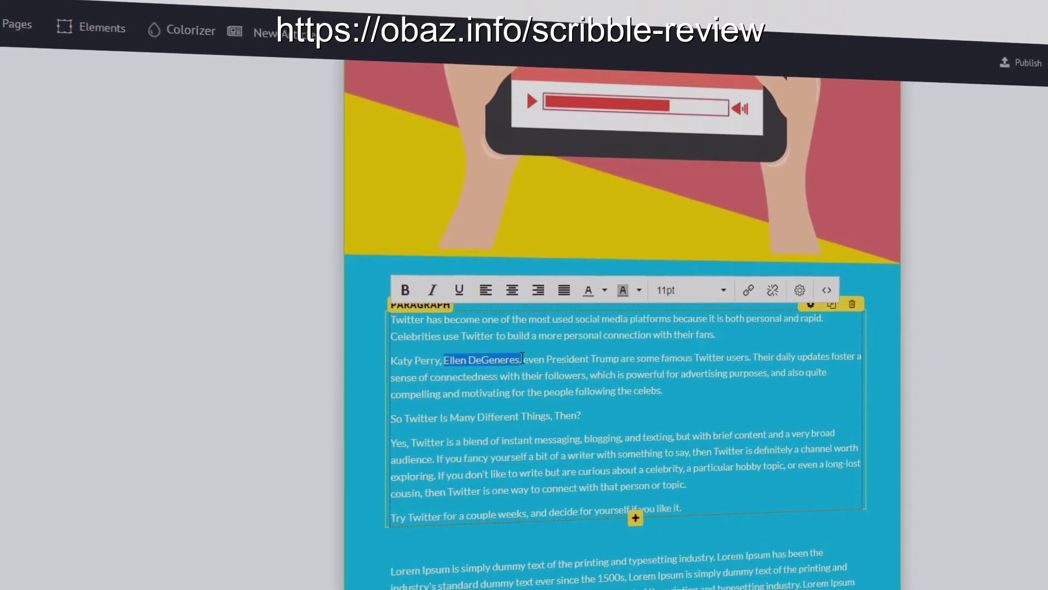
pyautogui.click(405, 290)
pyautogui.click(723, 290)
pyautogui.click(701, 398)
pyautogui.click(564, 366)
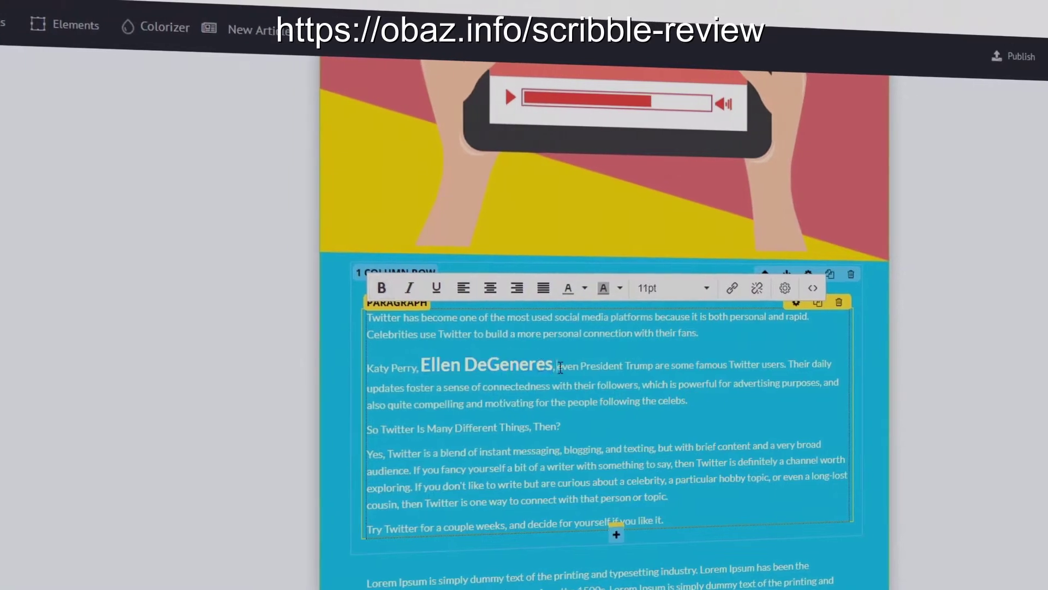
pyautogui.click(732, 287)
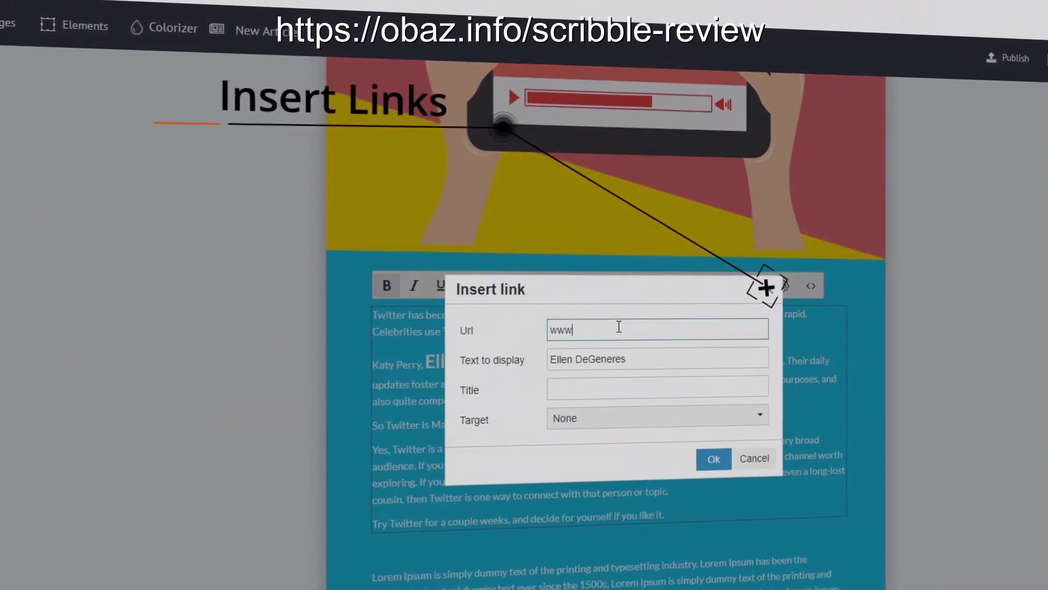
pyautogui.click(724, 464)
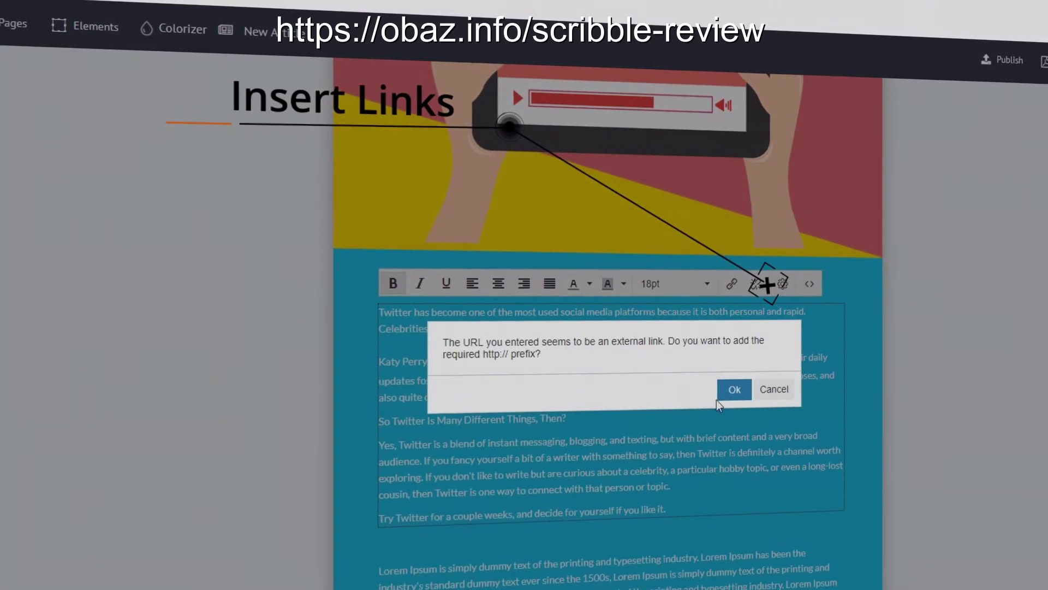
pyautogui.click(727, 394)
pyautogui.click(613, 412)
# - Delete the leftover row beneath the Twitter text on page 2
pyautogui.scroll(-3, 854, 410)
pyautogui.click(839, 390)
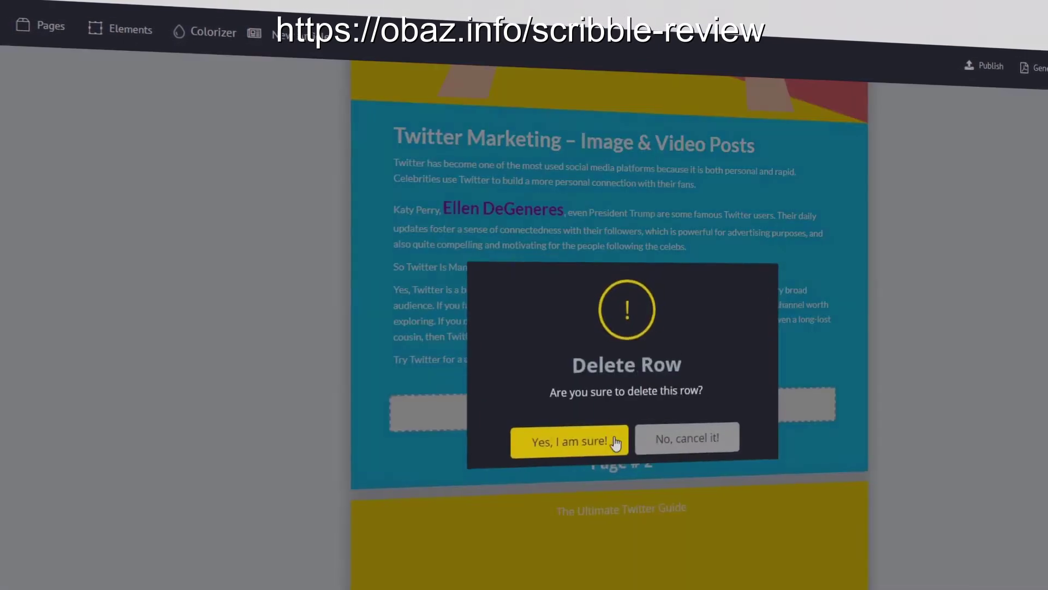
pyautogui.click(601, 440)
# - Make the narrow column's first paragraph under "Twitter Marketing – Account and Profile" bold and justify its text
pyautogui.scroll(-10, 607, 441)
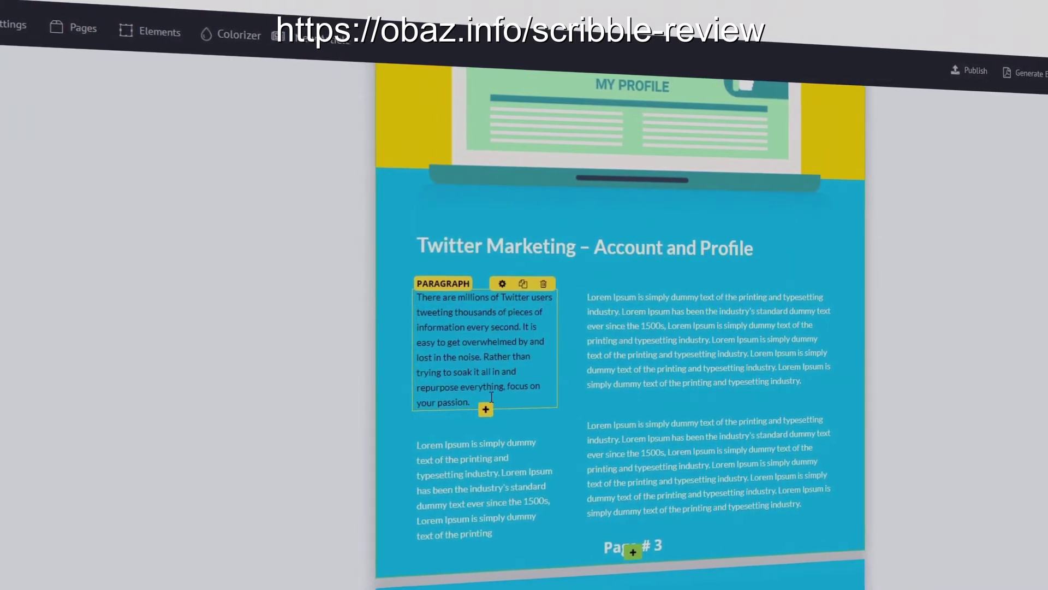
pyautogui.click(322, 351)
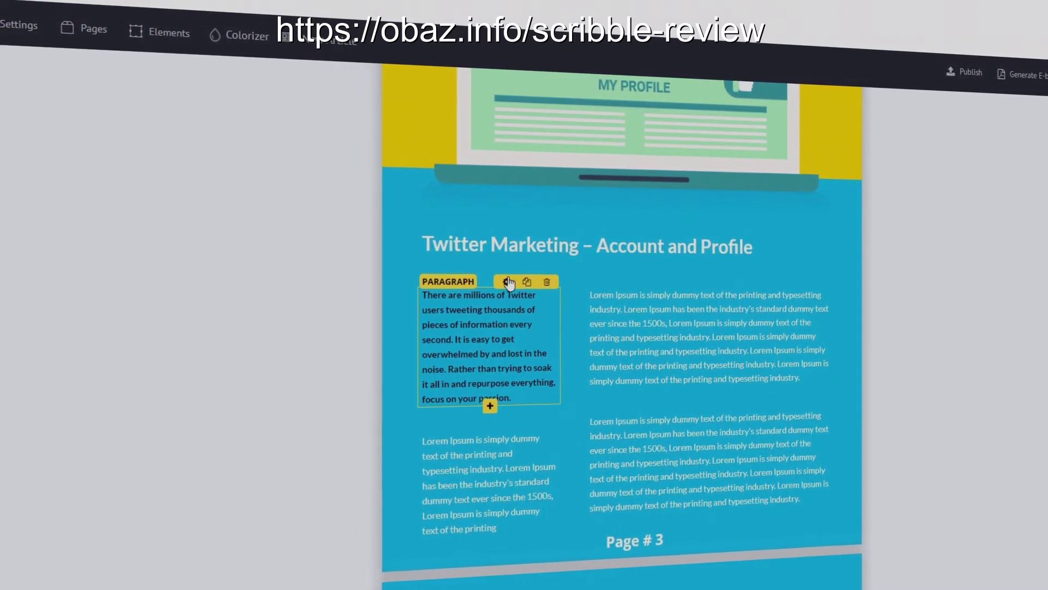
pyautogui.click(508, 282)
pyautogui.click(547, 426)
pyautogui.click(552, 416)
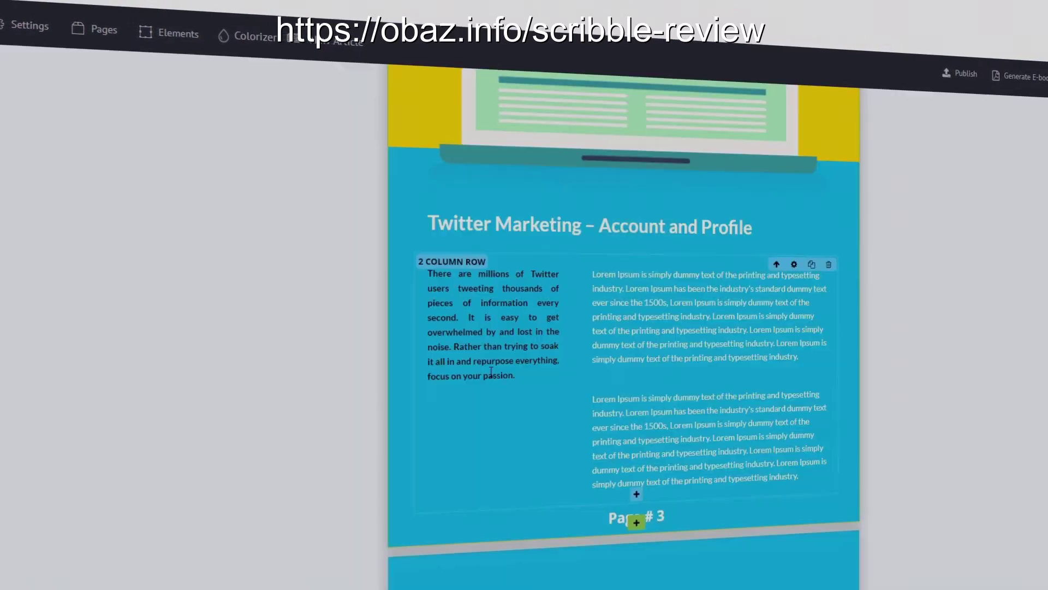
# - Add an image element below the justified paragraph on page 3 and open the image library for it
pyautogui.click(496, 403)
pyautogui.click(670, 152)
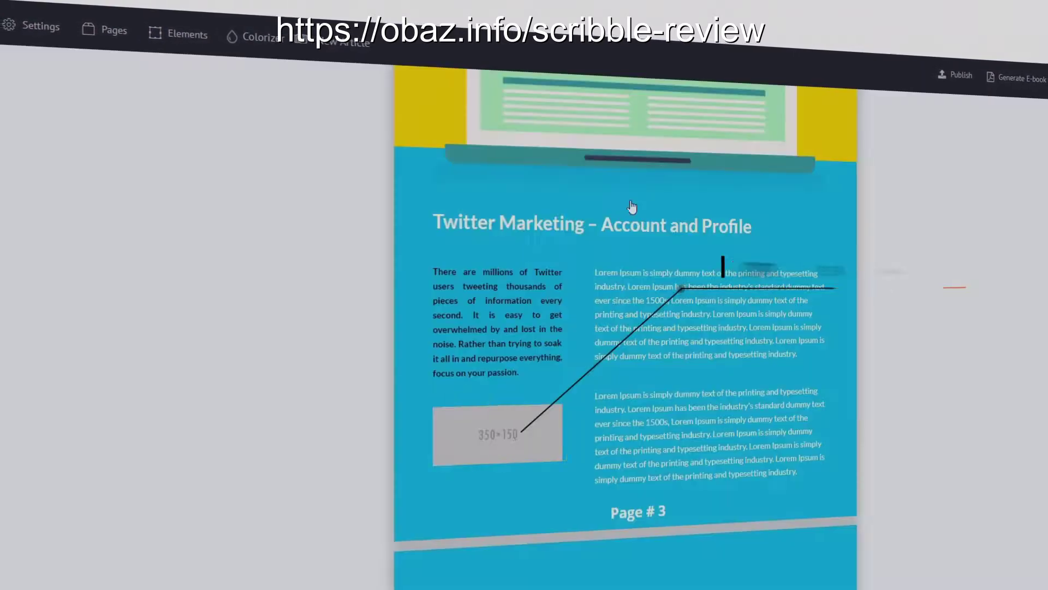
pyautogui.click(473, 445)
pyautogui.click(127, 191)
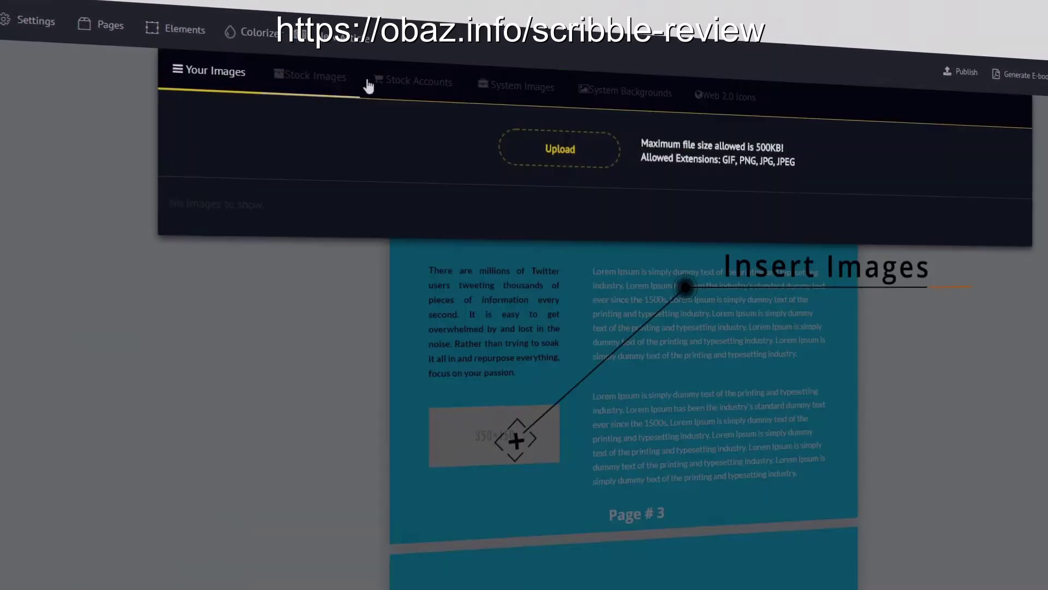
# - Search the stock accounts for "twitter" on Pixabay and insert the blue bird picture into the image element
pyautogui.click(443, 94)
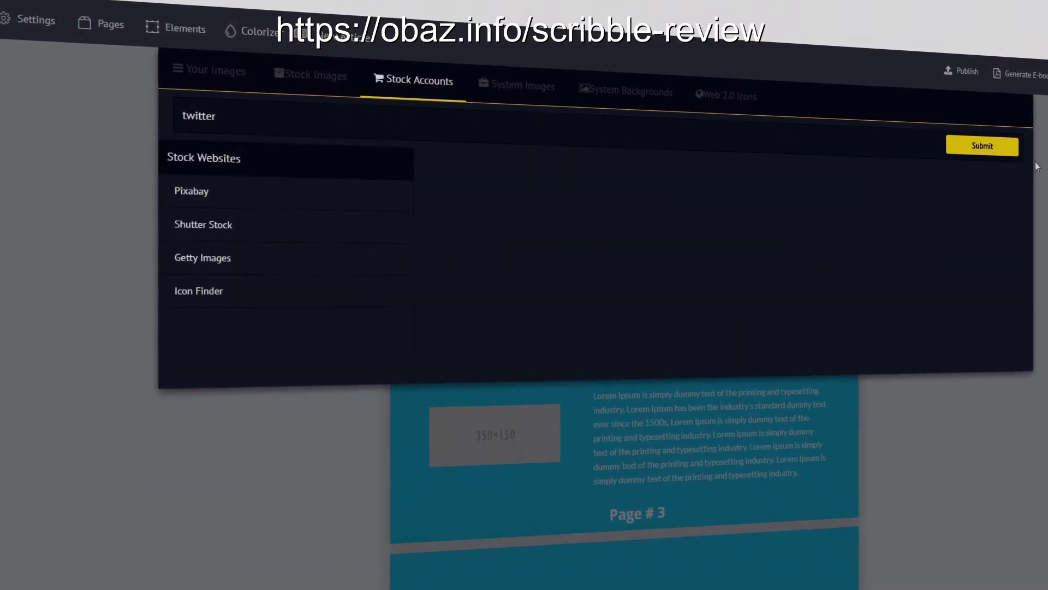
pyautogui.click(1003, 158)
pyautogui.scroll(-3, 797, 234)
pyautogui.click(675, 306)
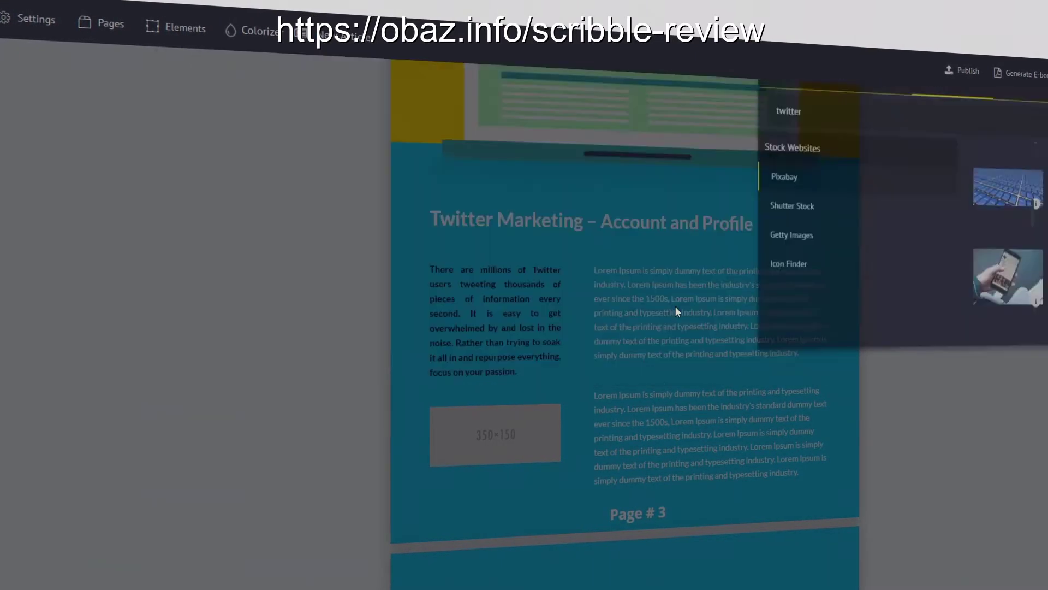
pyautogui.click(557, 379)
pyautogui.click(584, 420)
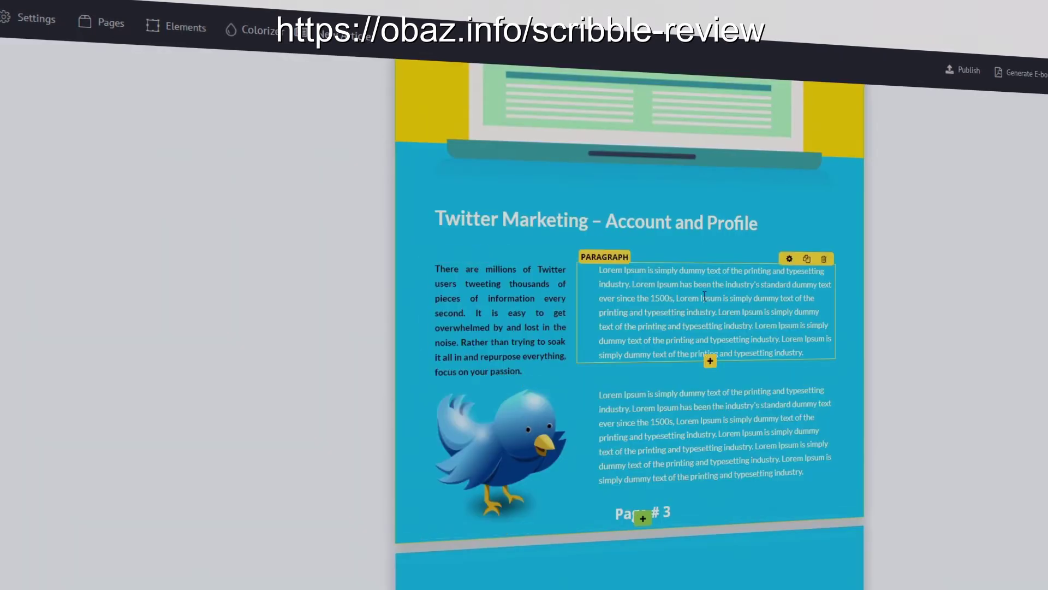
# - Replace the wide column's placeholder paragraph with the copied text in bold, with the opening sentence at 14pt and the rest at 12pt
pyautogui.moveTo(840, 358); pyautogui.dragTo(605, 281)
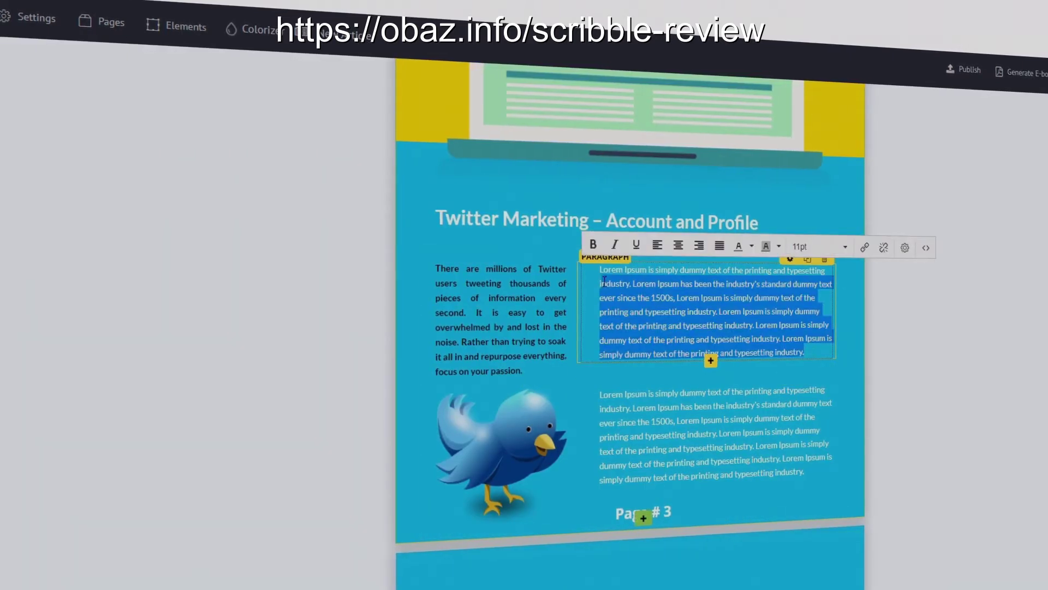
pyautogui.write('Once you have zeroed in on your purpose and passion, decide how you want the Twitter world to view you. Do you want to specialize in one subject to attract a targeted audience? Or do you want to be more general, tweeting about numerous topics? Do you want your tweets to be funny and casual or very professional? Is your goal to be a thought leader or celebrity? This will give you direction on who to follow and what to tweet.')
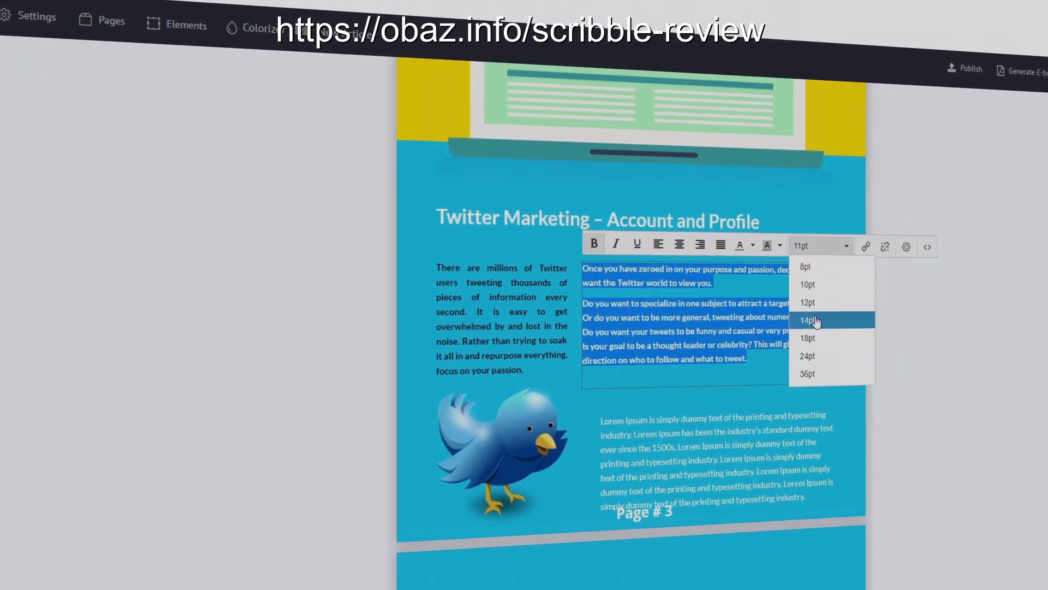
pyautogui.click(815, 321)
pyautogui.click(962, 520)
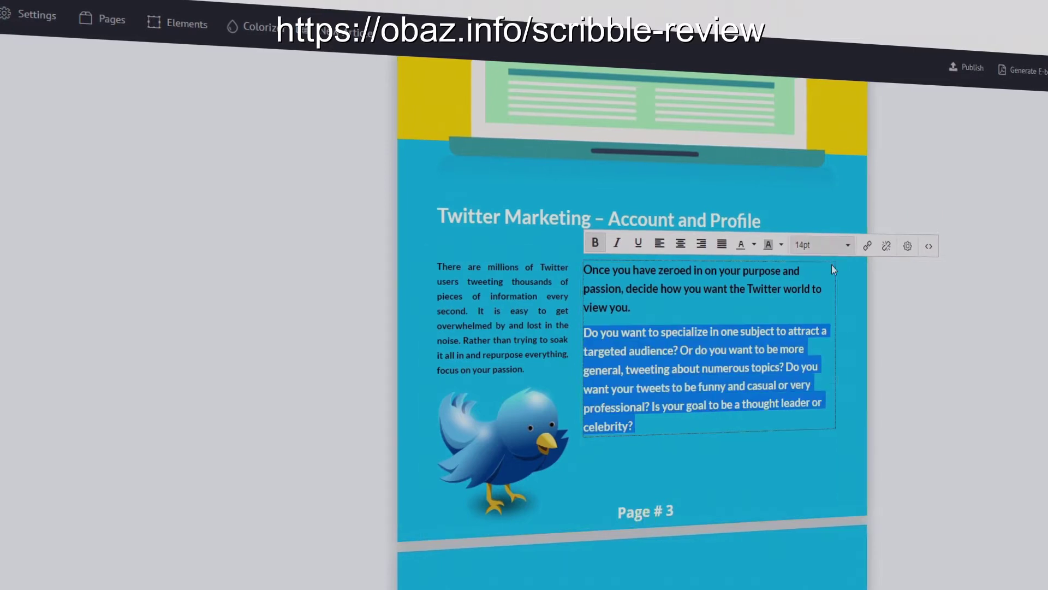
pyautogui.click(809, 284)
pyautogui.click(818, 306)
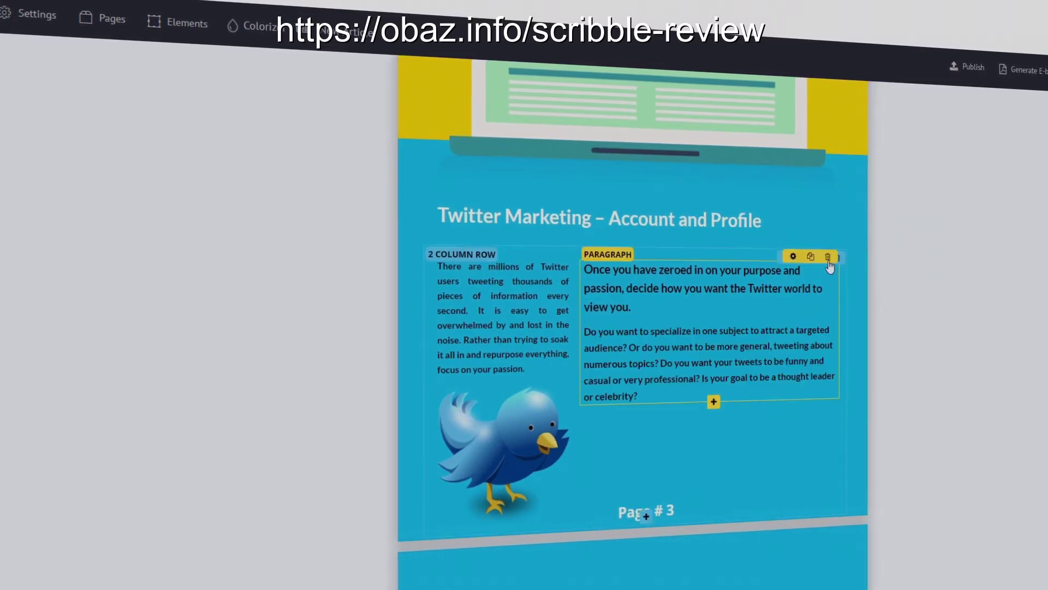
# - Set the wide column paragraph's text color to white and its text alignment to justified
pyautogui.click(790, 259)
pyautogui.scroll(-3, 101, 477)
pyautogui.scroll(-1, 140, 482)
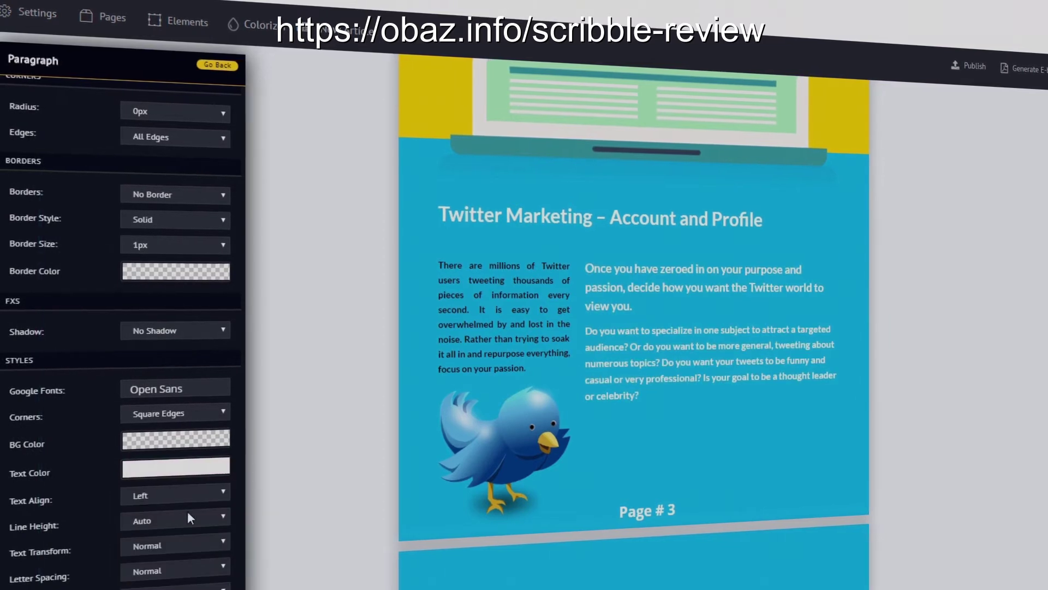
pyautogui.click(989, 363)
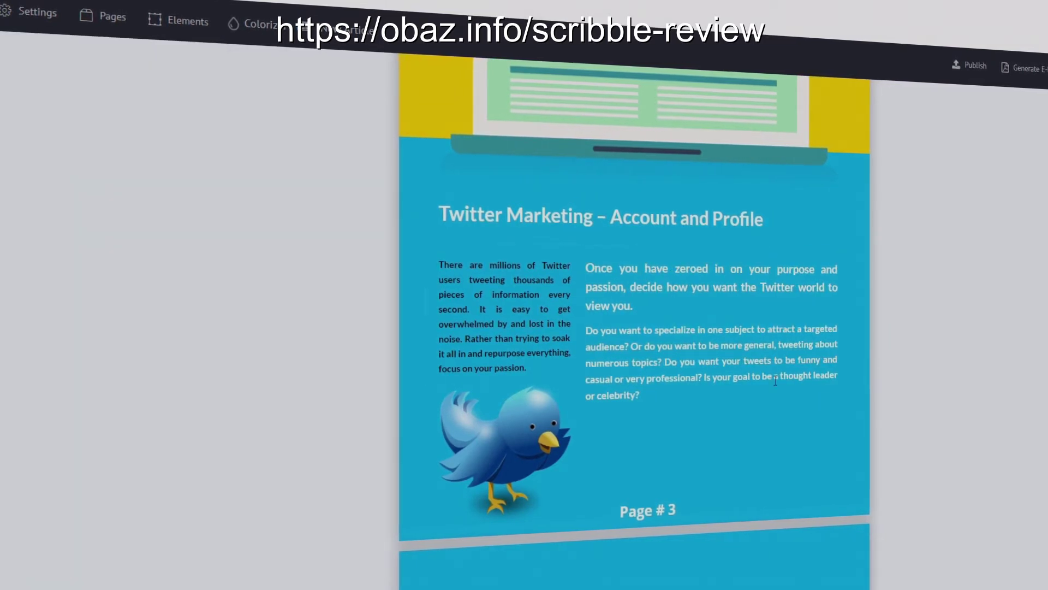
# - On the closing page, change the "THANK YOU" headline to "LIKE IT?" and the one below it to "VISIT OUR WEBSITE"
pyautogui.scroll(-10, 808, 435)
pyautogui.tripleClick(806, 350)
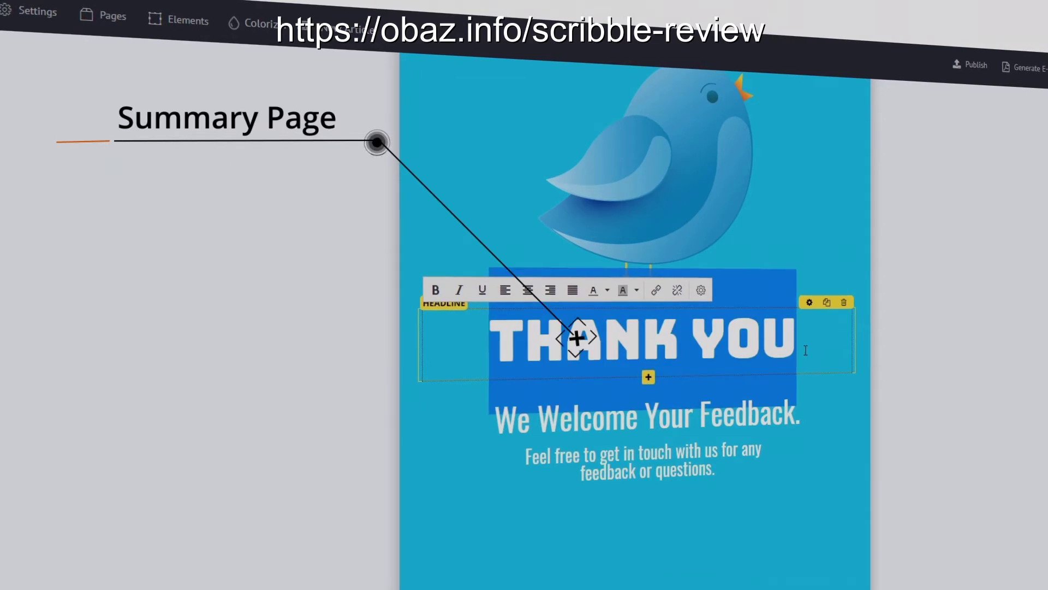
pyautogui.write('LIKE IT?')
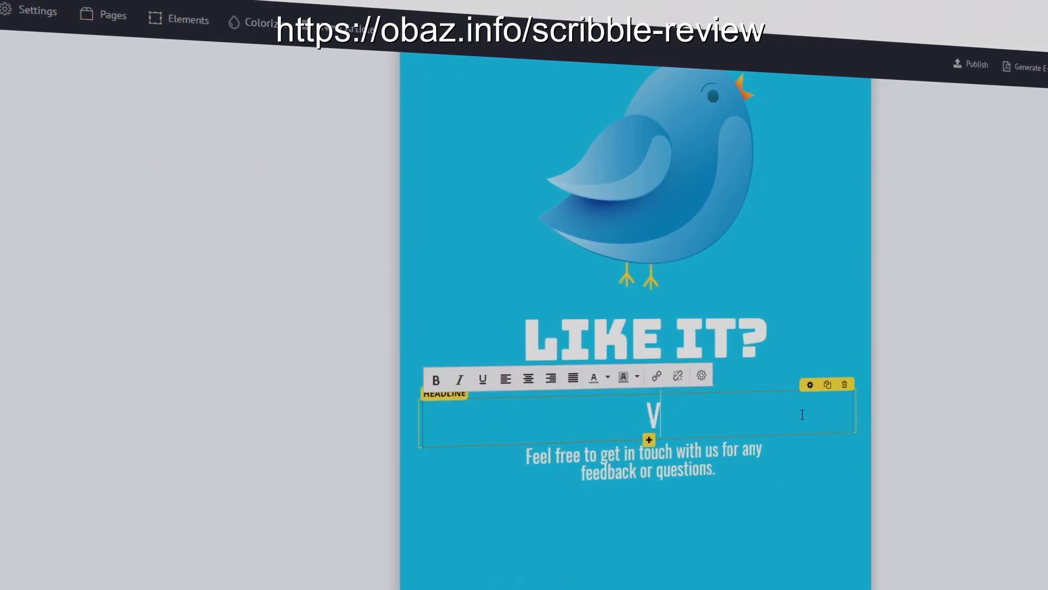
pyautogui.click(803, 414)
pyautogui.write('VISIT OUR WEBSITE')
# - Delete the "Feel free to get in touch with us" headline from the closing page
pyautogui.click(728, 473)
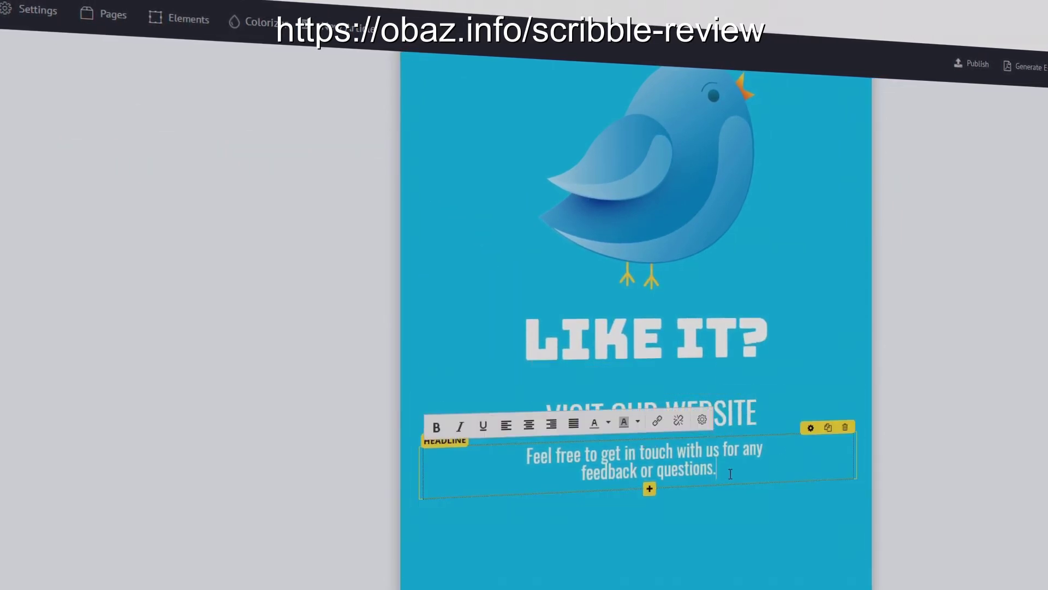
pyautogui.click(842, 428)
pyautogui.click(612, 391)
# - Add a button under "VISIT OUR WEBSITE" with the text "CLICK HERE NOW" and the sub text "TWITTER DOMINATION"
pyautogui.click(651, 441)
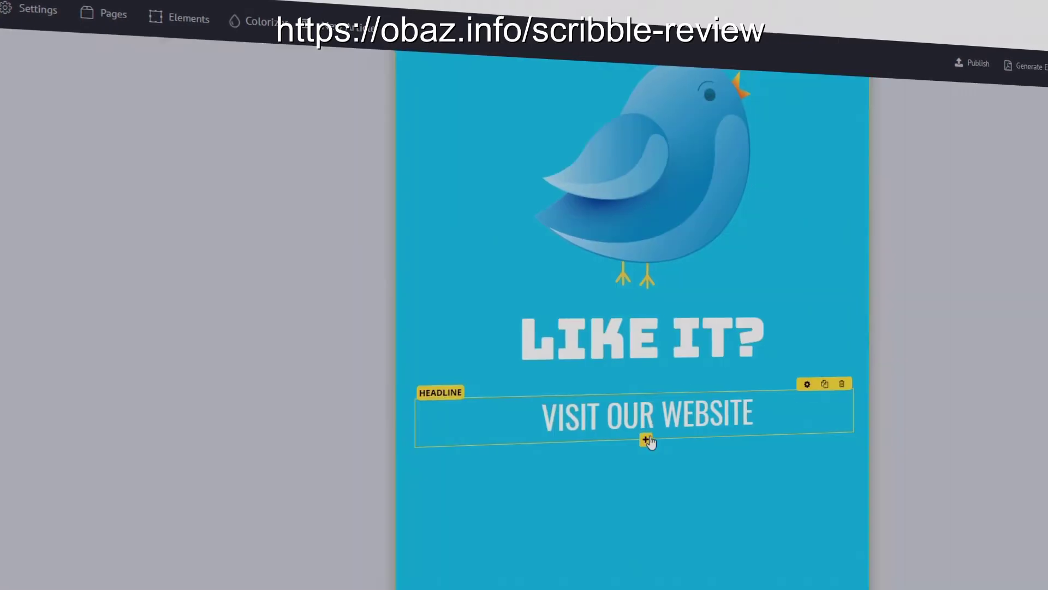
pyautogui.click(590, 213)
pyautogui.click(663, 460)
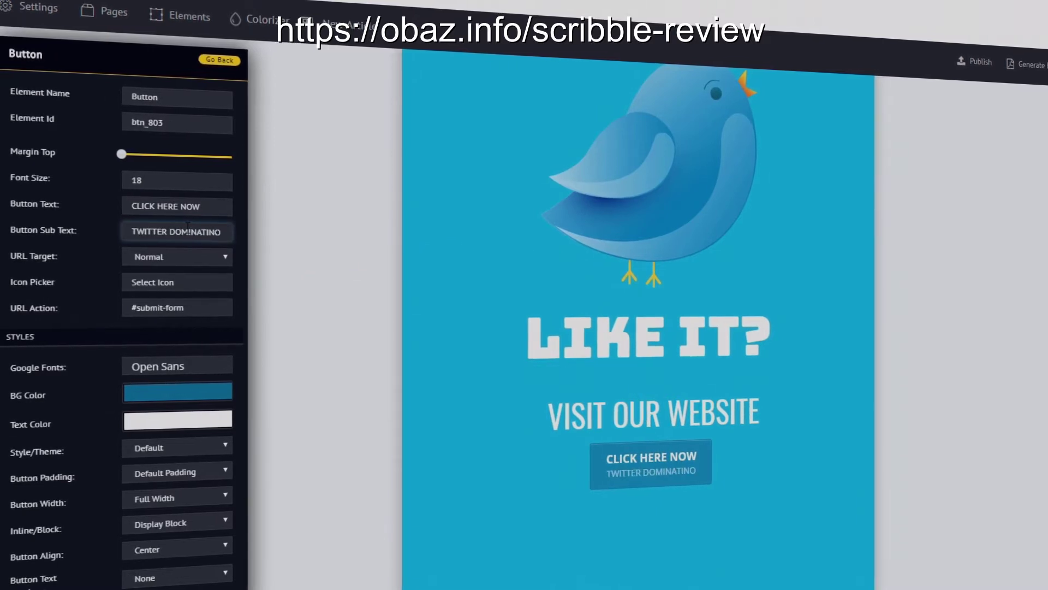
# - Give the button a bright lime-green background and black text
pyautogui.click(187, 394)
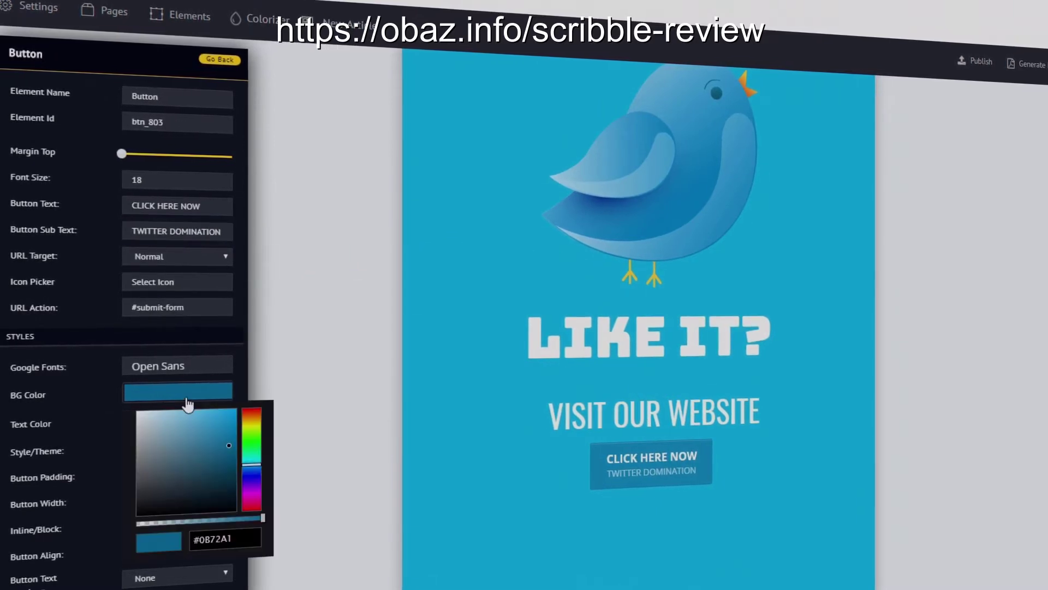
pyautogui.click(244, 417)
pyautogui.click(158, 424)
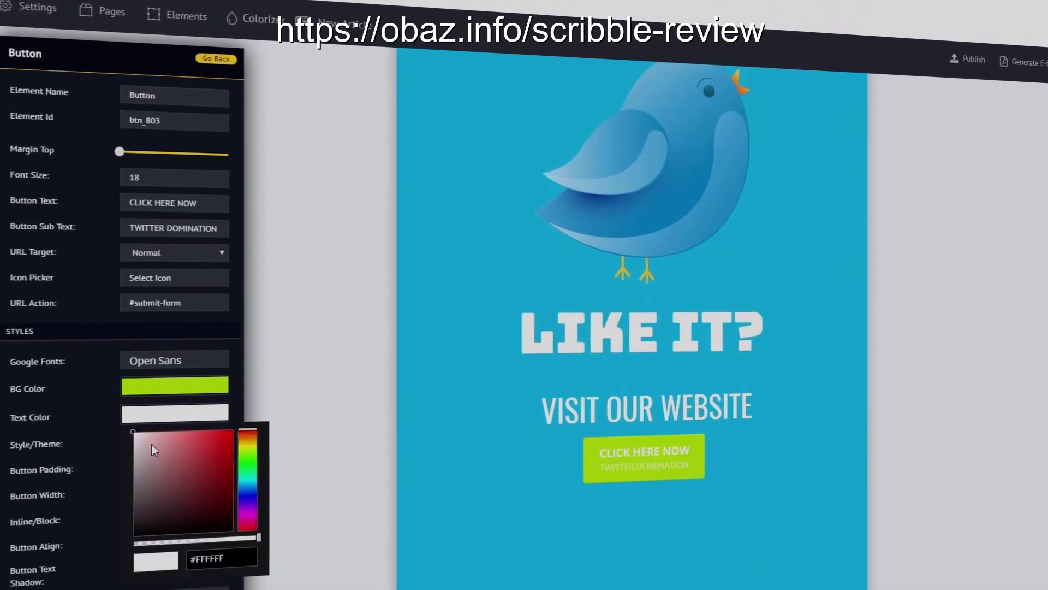
pyautogui.click(134, 533)
pyautogui.click(703, 454)
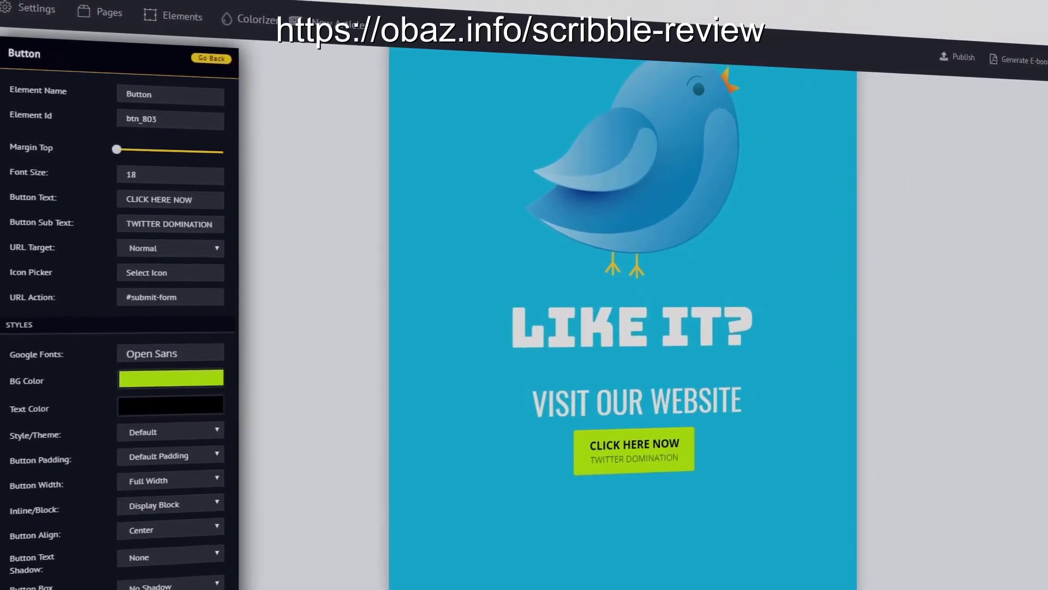
# - Replace the button's URL action with the Twitter website address and close its settings
pyautogui.moveTo(183, 302); pyautogui.dragTo(128, 303)
pyautogui.write('www.twitter.co')
pyautogui.click(303, 339)
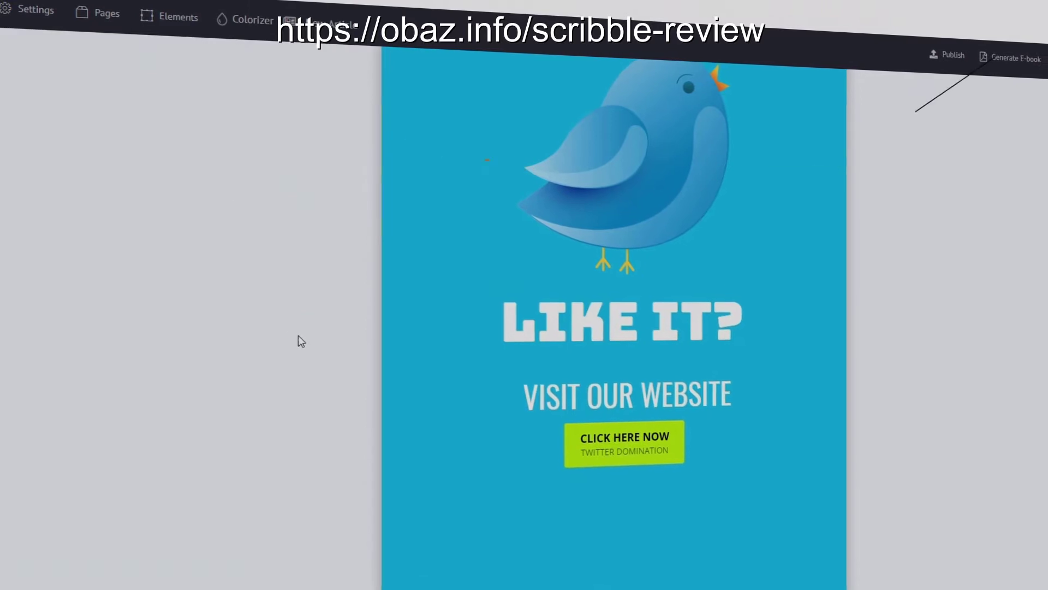
# - Generate the e-book, open the finished document and look through its cover, table of contents and following pages
pyautogui.click(1001, 62)
pyautogui.click(573, 185)
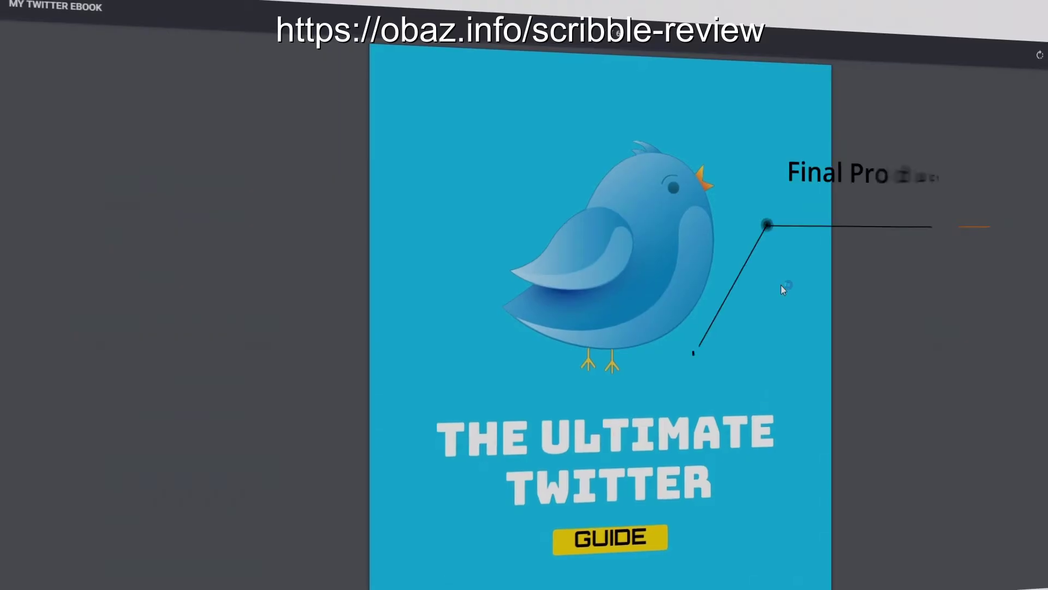
pyautogui.scroll(-5, 781, 285)
pyautogui.scroll(-15, 776, 341)
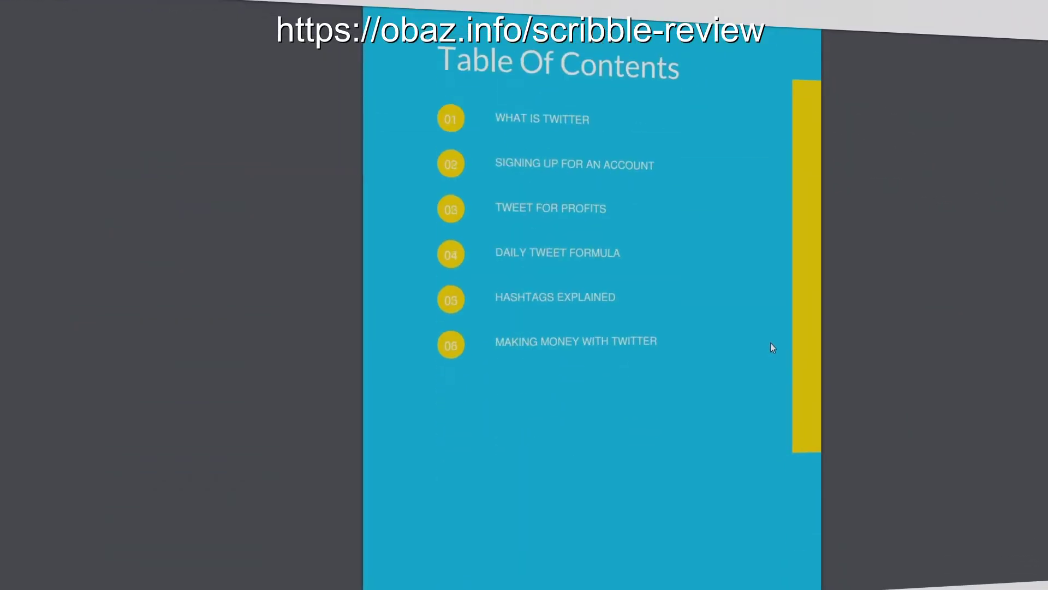
pyautogui.scroll(-15, 781, 393)
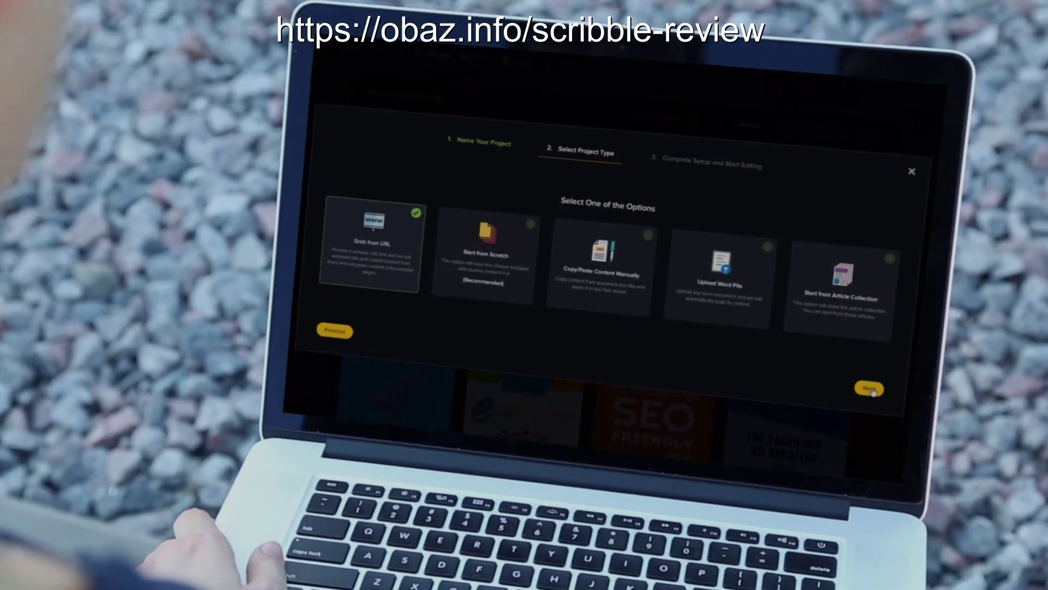
# - Continue the new project setup with Grab from URL as the project type
pyautogui.click(861, 380)
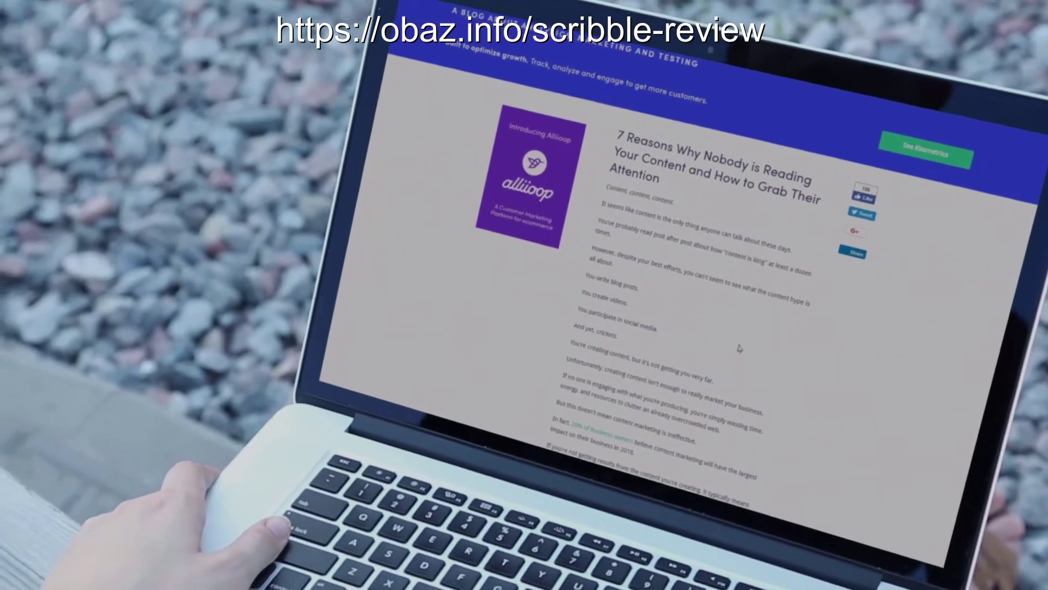
pyautogui.scroll(-5, 739, 346)
pyautogui.scroll(-15, 755, 358)
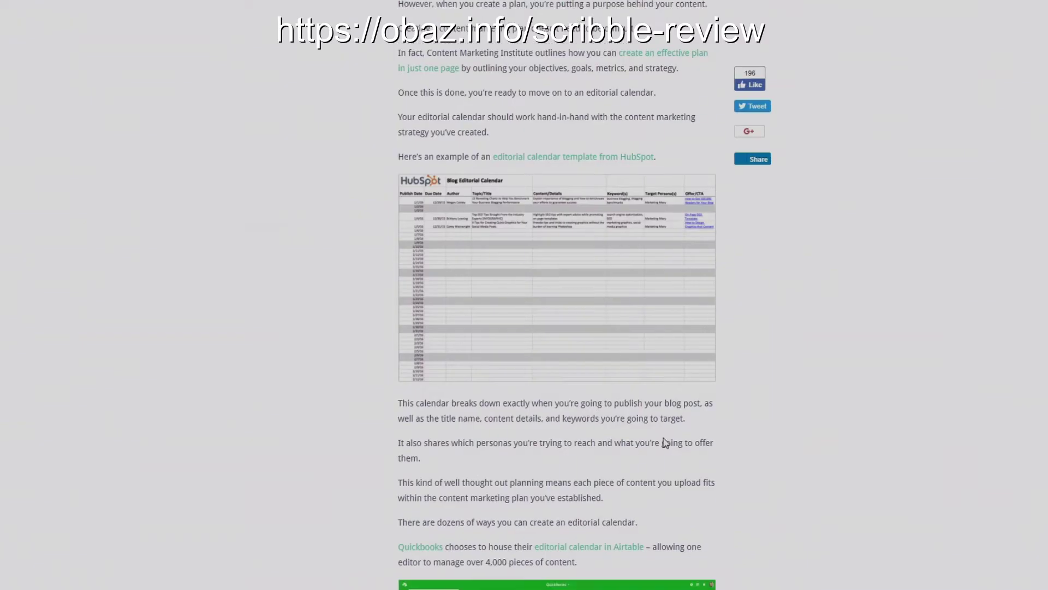
pyautogui.scroll(-15, 677, 445)
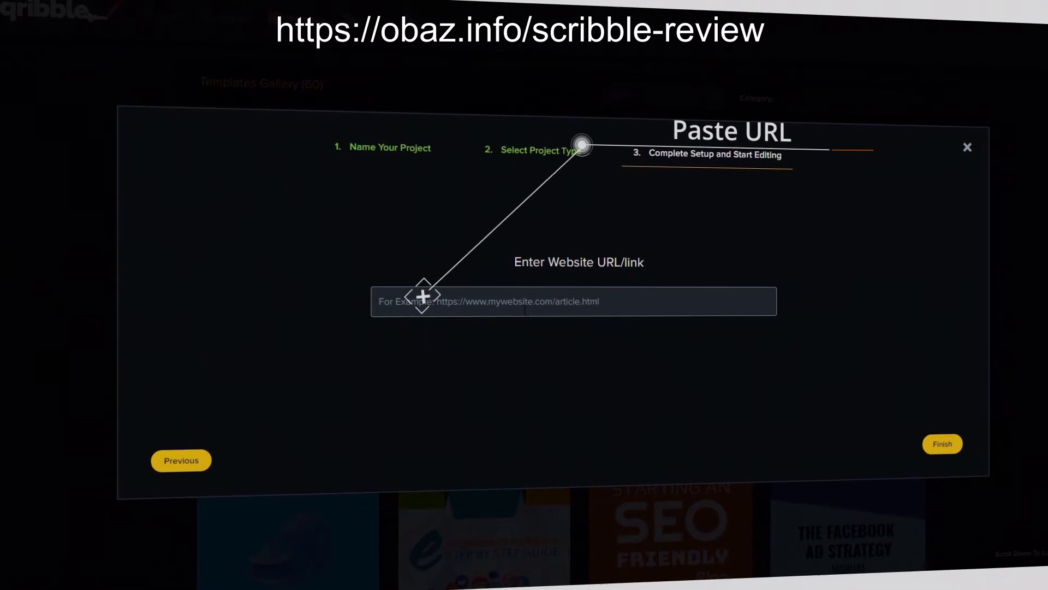
pyautogui.rightClick(516, 304)
pyautogui.click(563, 396)
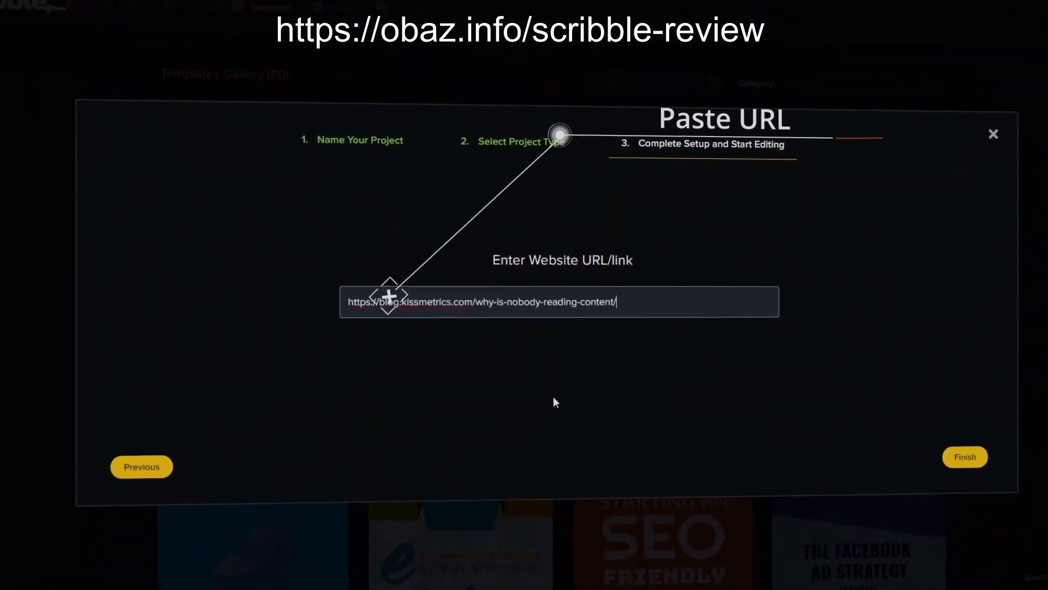
pyautogui.click(971, 474)
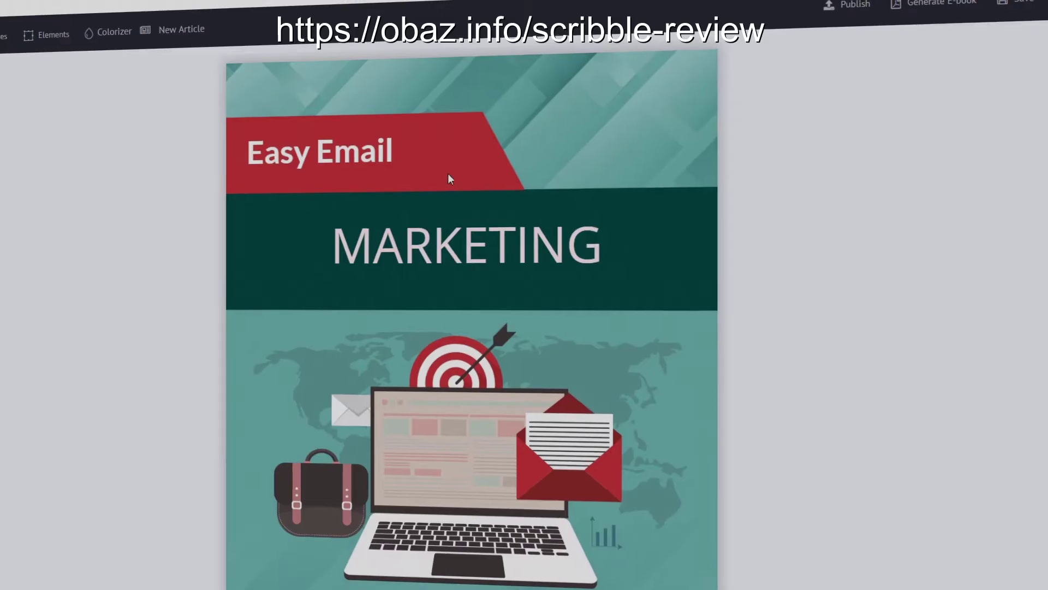
# - Replace the cover's upper headline "Easy Email" with "Internet Traffic"
pyautogui.tripleClick(406, 174)
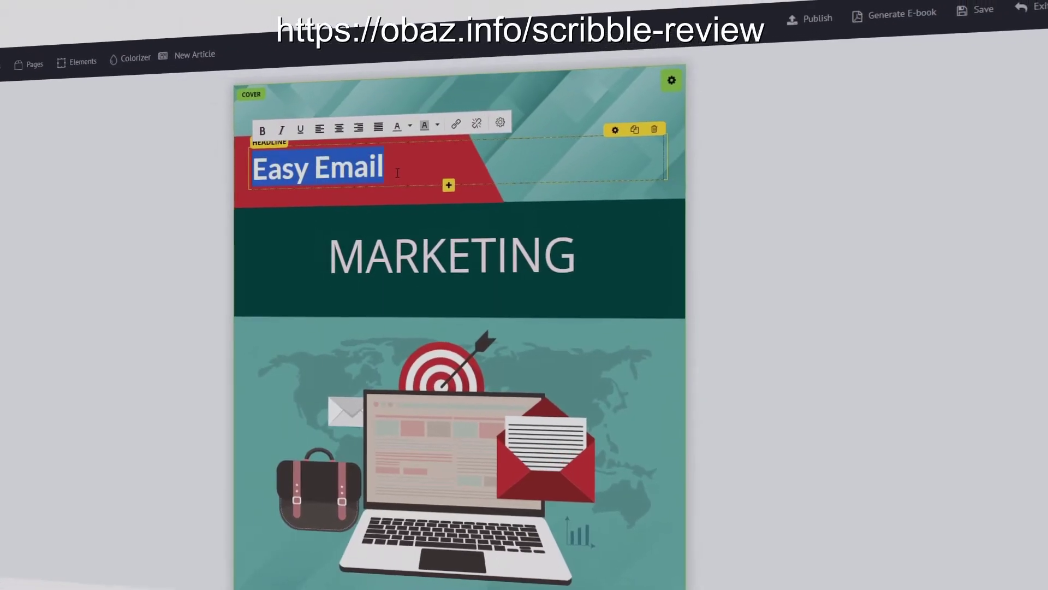
pyautogui.write('In')
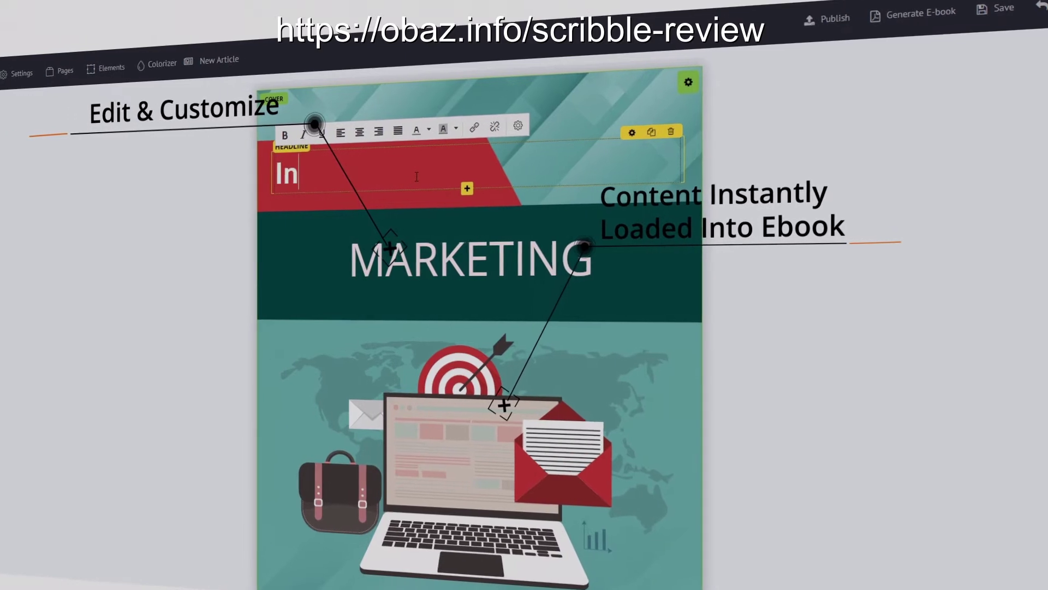
pyautogui.write('ternet Traff')
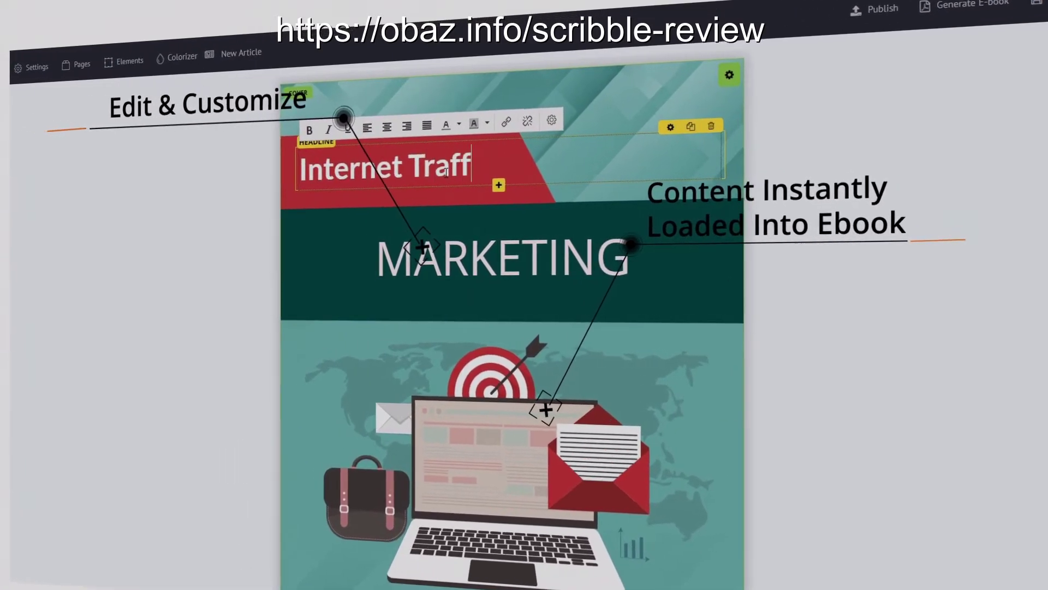
pyautogui.write('ic')
# - Replace the cover headline "MARKETING" with "Blueprint" and look through the table of contents and imported content pages
pyautogui.click(476, 252)
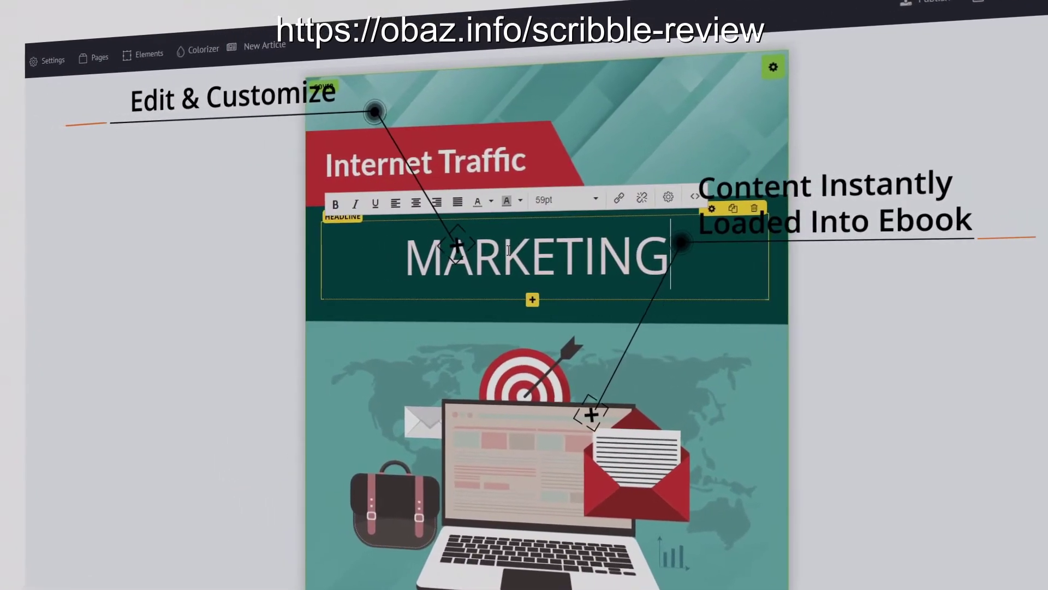
pyautogui.doubleClick(509, 250)
pyautogui.write('B')
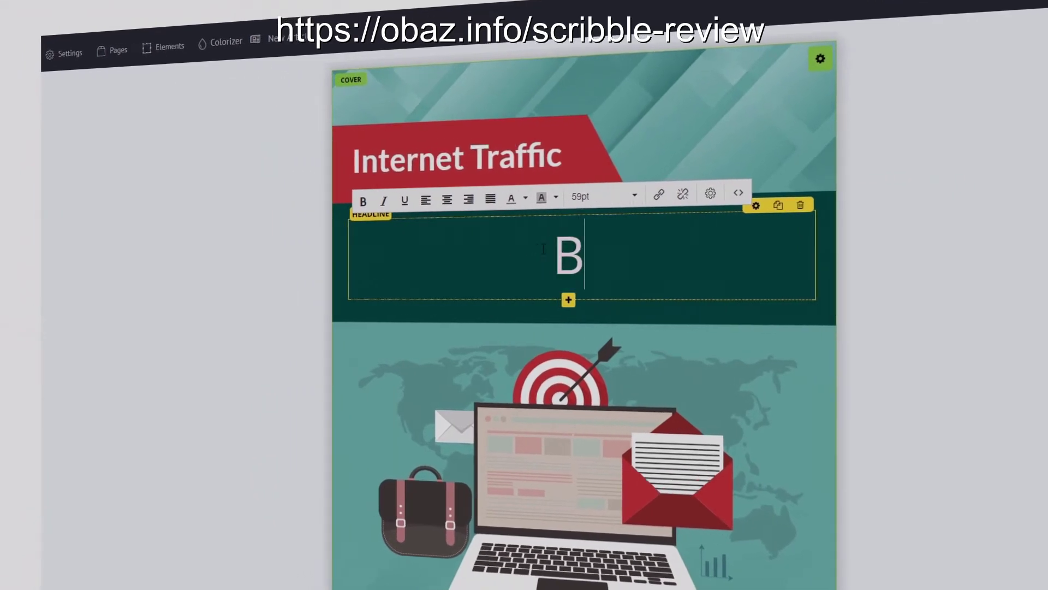
pyautogui.write('lueprint')
pyautogui.click(857, 376)
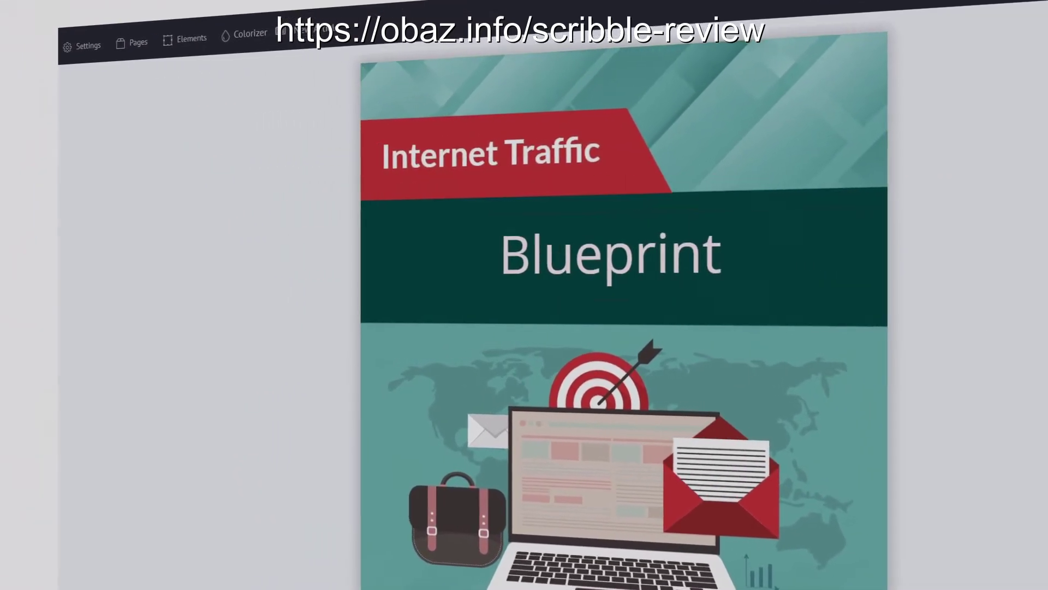
pyautogui.scroll(-15, 756, 322)
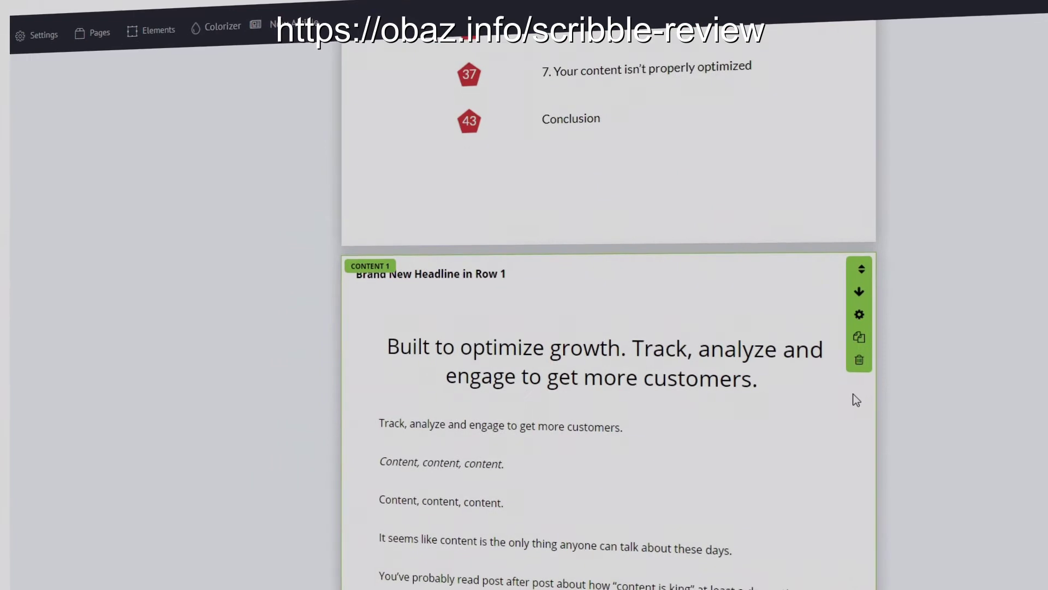
pyautogui.scroll(-8, 856, 400)
pyautogui.scroll(-15, 877, 422)
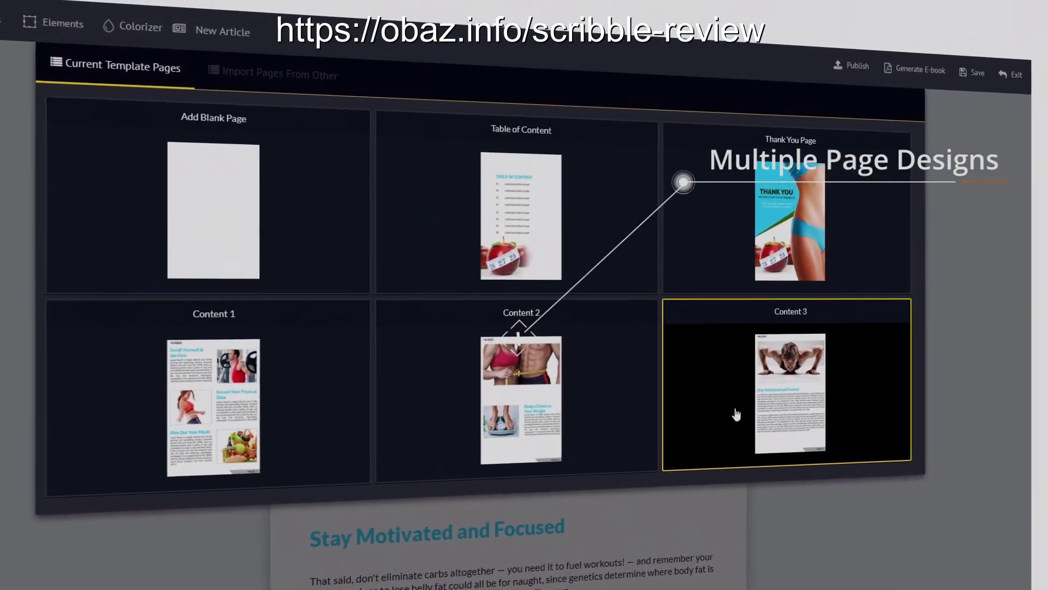
# - Add a Content 1 page to the weight loss e-book and replace its "Enroll Yourself in the Gym" headline with "24 Hour Diet Plan"
pyautogui.click(236, 417)
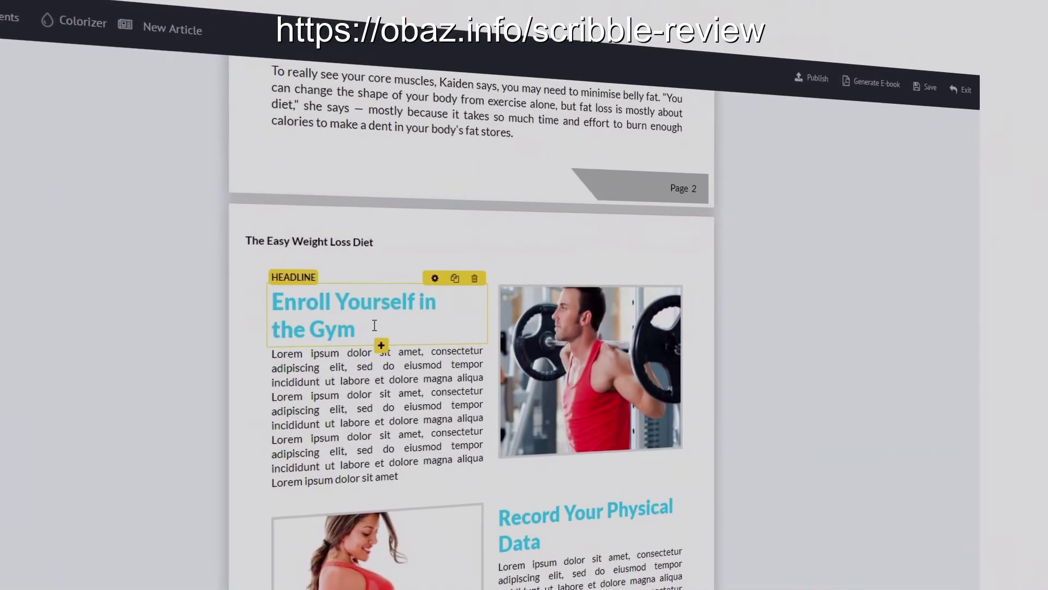
pyautogui.click(325, 327)
pyautogui.hotkey('shift', 'Up')
pyautogui.hotkey('shift', 'Up')
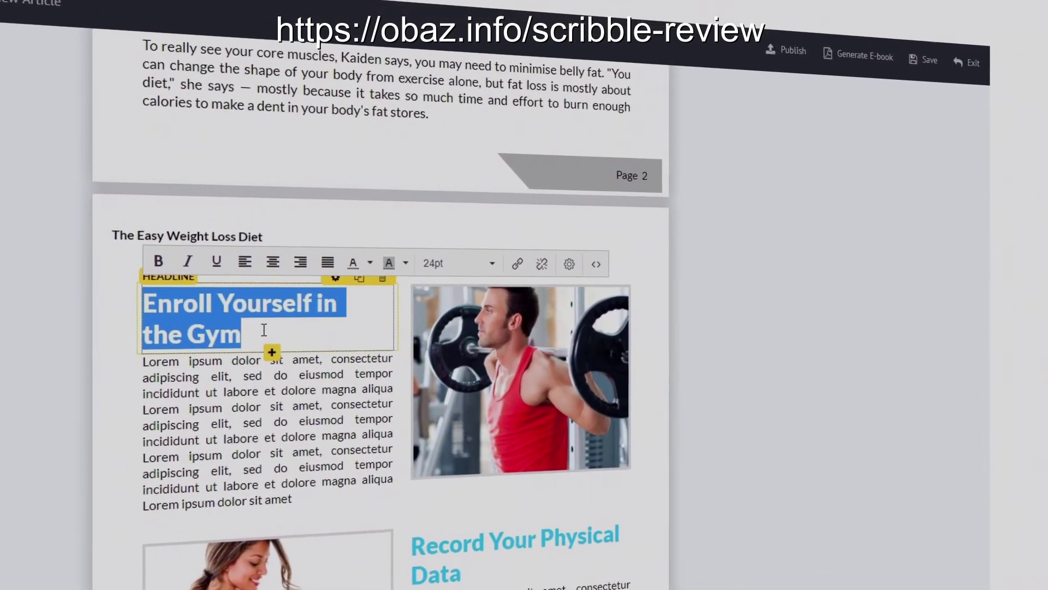
pyautogui.write('24 Hour Diet Pl')
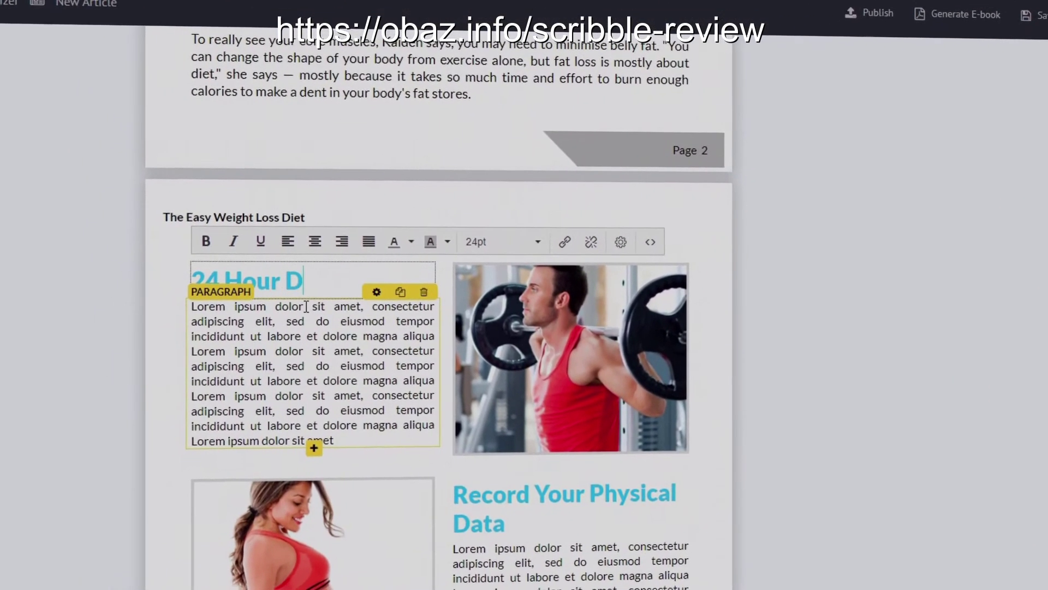
pyautogui.write('an')
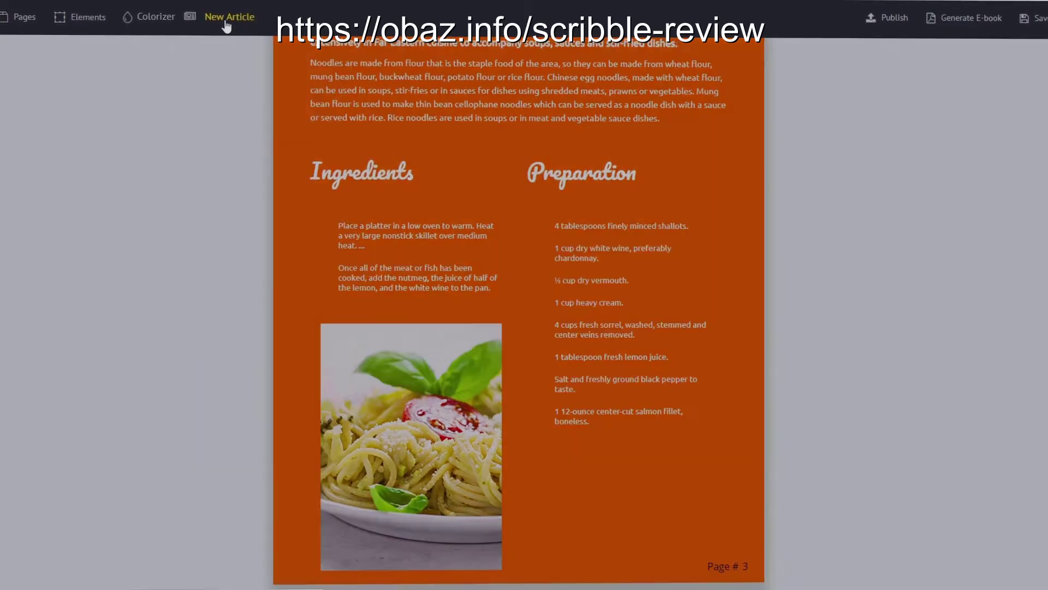
# - Search the article collection for "cooking" and add the article "Choosing The Perfect Charcoal Grill" to the recipe e-book
pyautogui.click(227, 18)
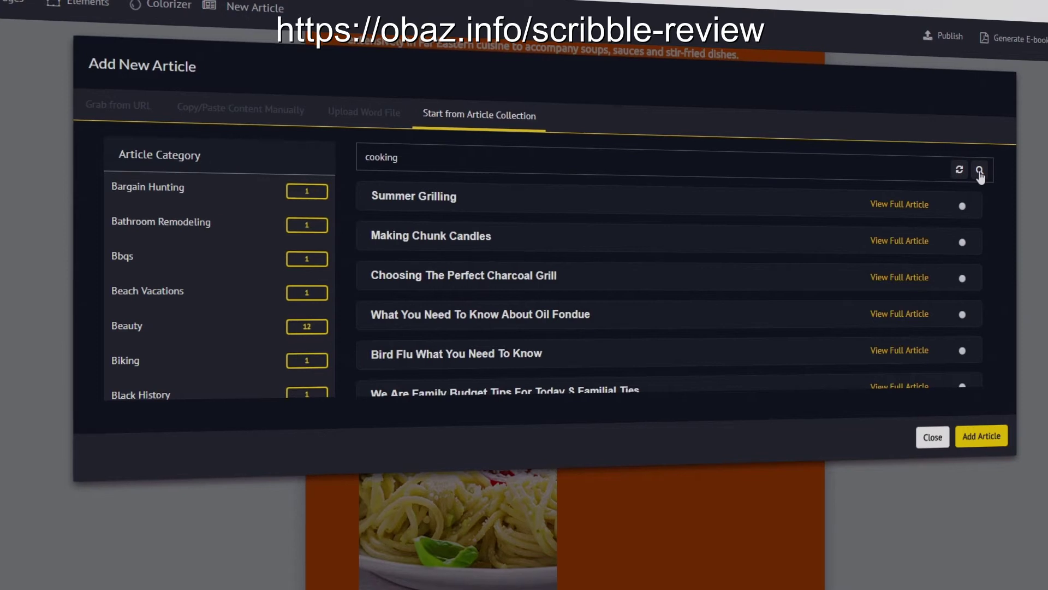
pyautogui.scroll(-2, 506, 227)
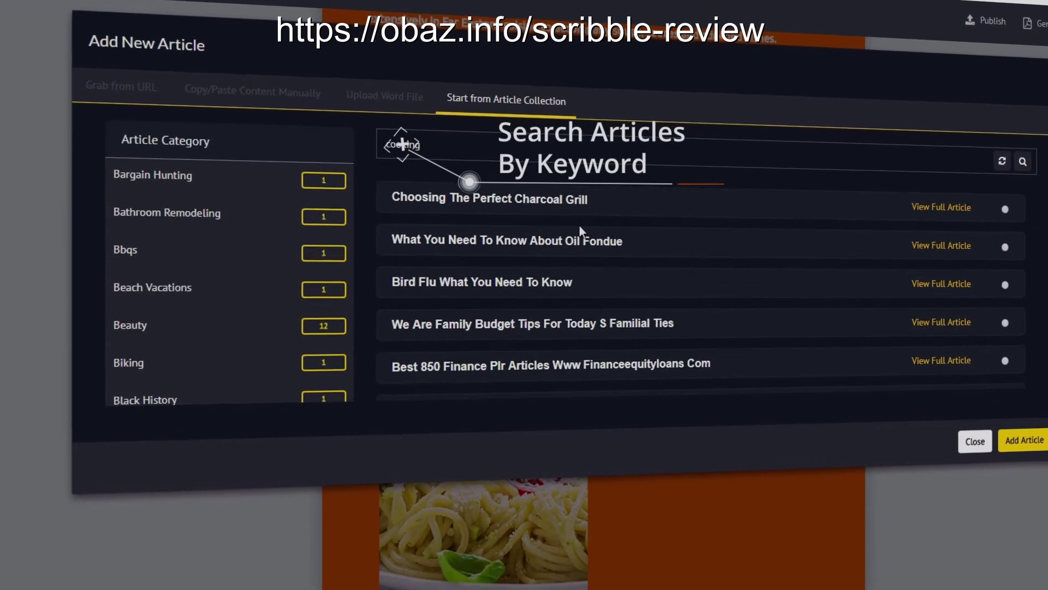
pyautogui.scroll(-3, 590, 234)
pyautogui.scroll(3, 616, 249)
pyautogui.scroll(2, 577, 232)
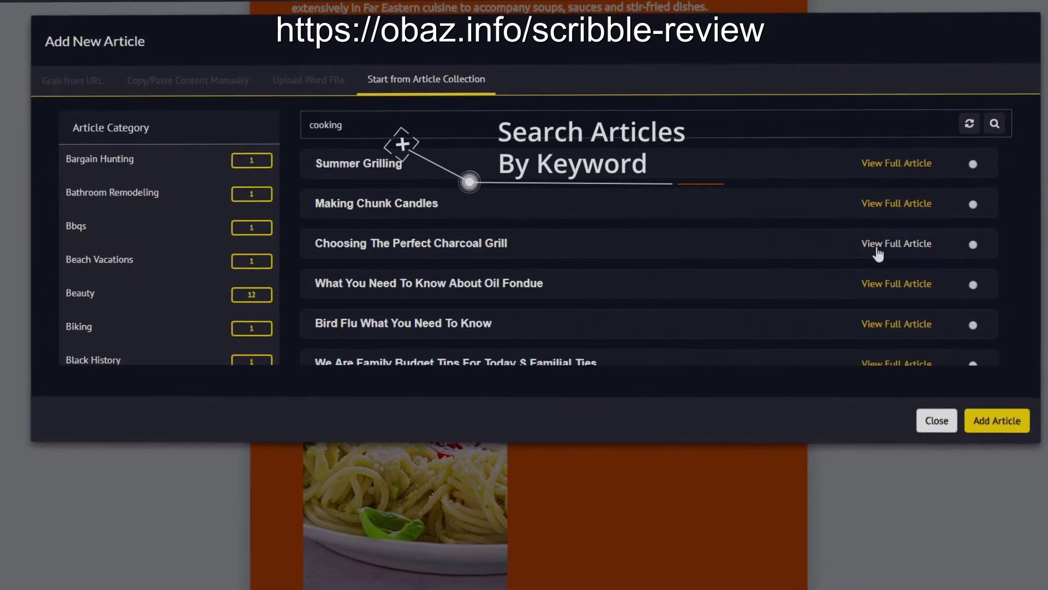
pyautogui.click(879, 249)
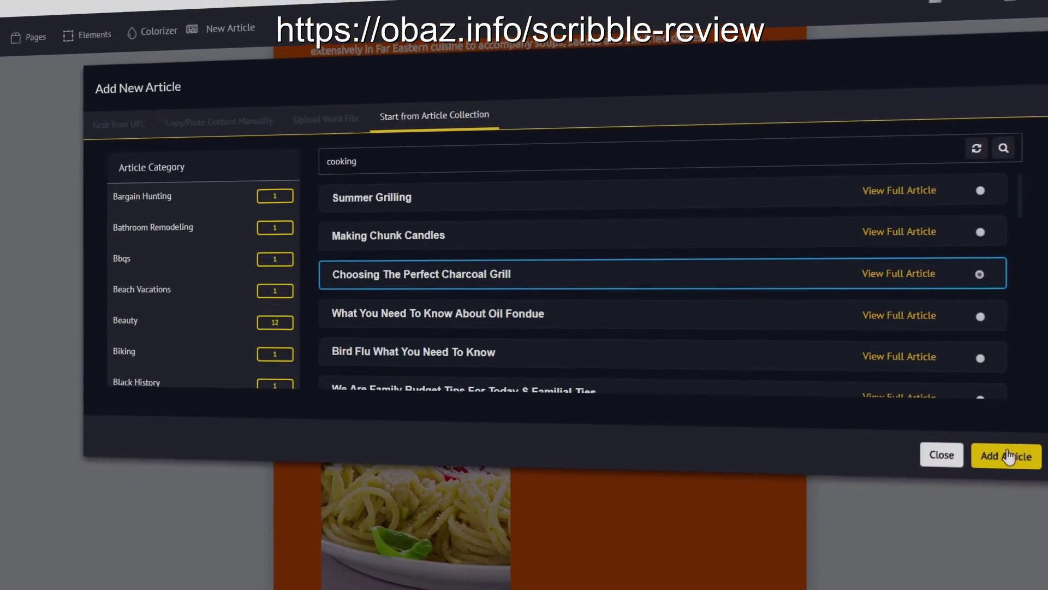
pyautogui.click(996, 437)
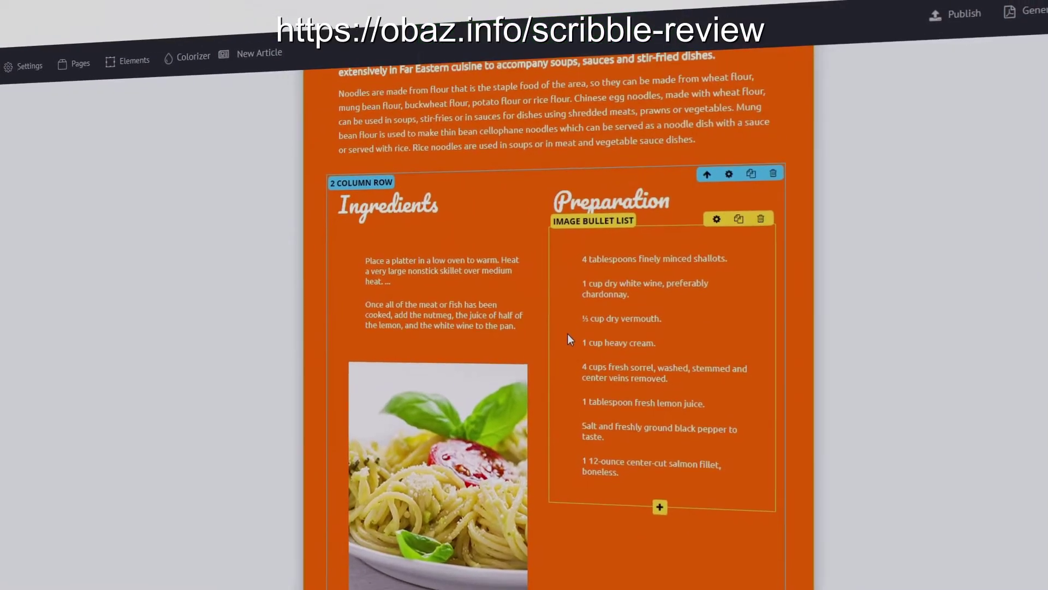
pyautogui.scroll(-10, 568, 333)
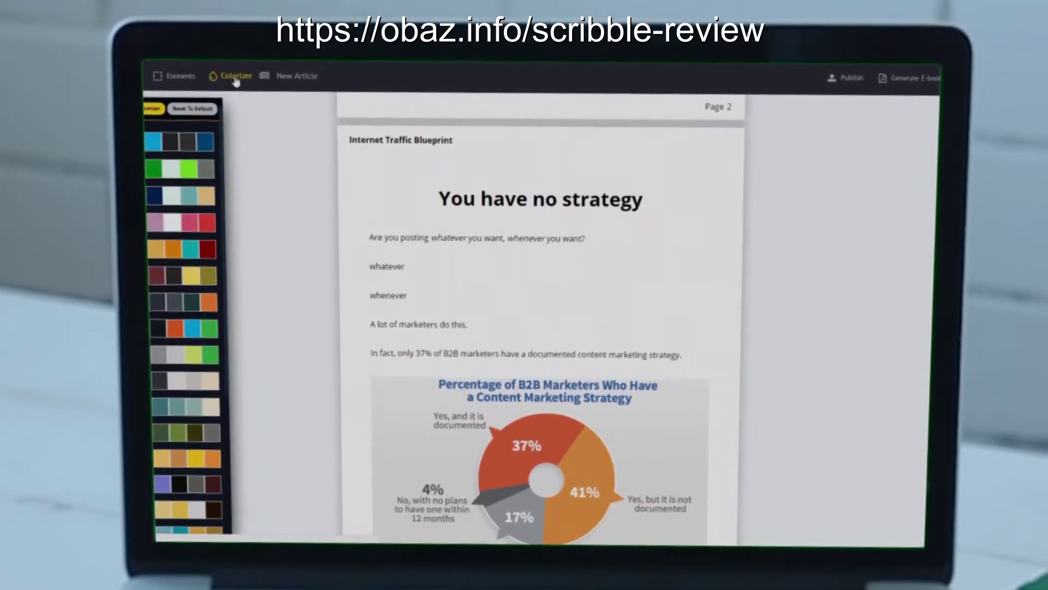
# - Try the pink and red color scheme on the Internet Traffic Blueprint e-book, and switch to the navy, teal and tan scheme
pyautogui.click(171, 222)
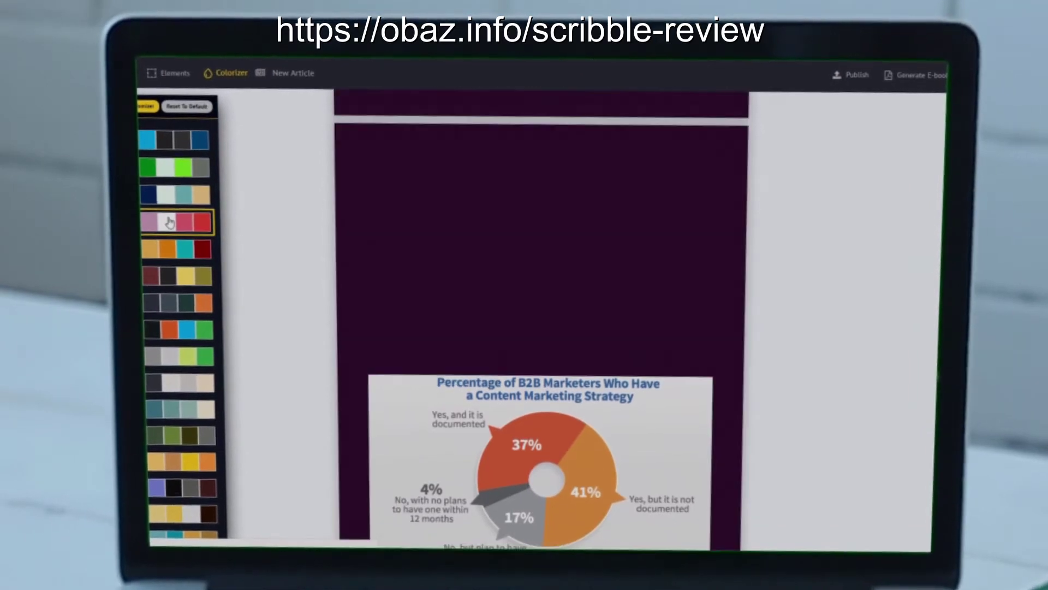
pyautogui.click(141, 199)
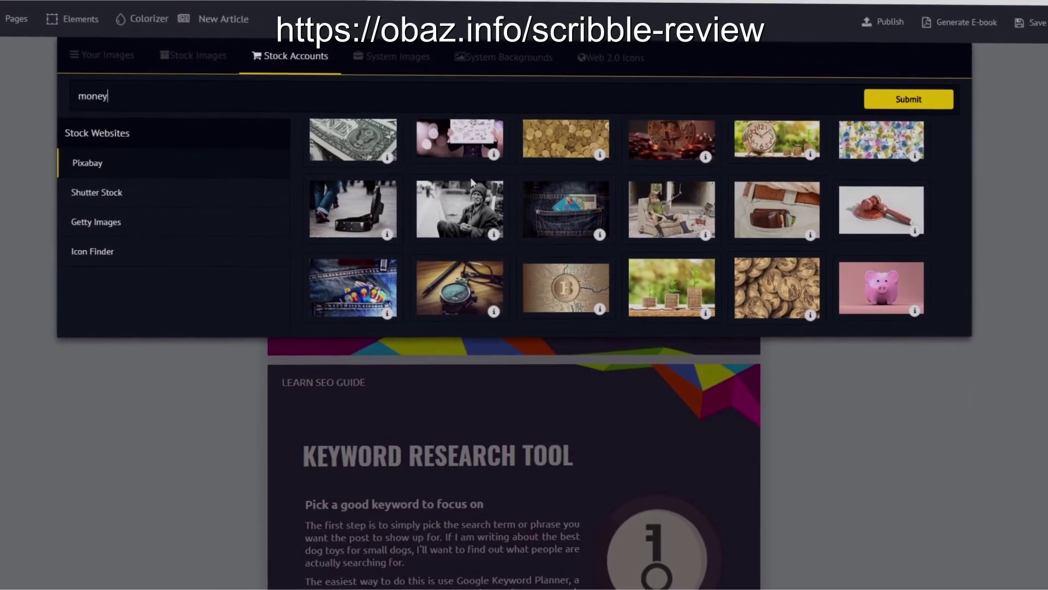
# - Browse the Pixabay stock images for "money", and search for "cat" images and look through them
pyautogui.scroll(-8, 470, 186)
pyautogui.scroll(-15, 467, 197)
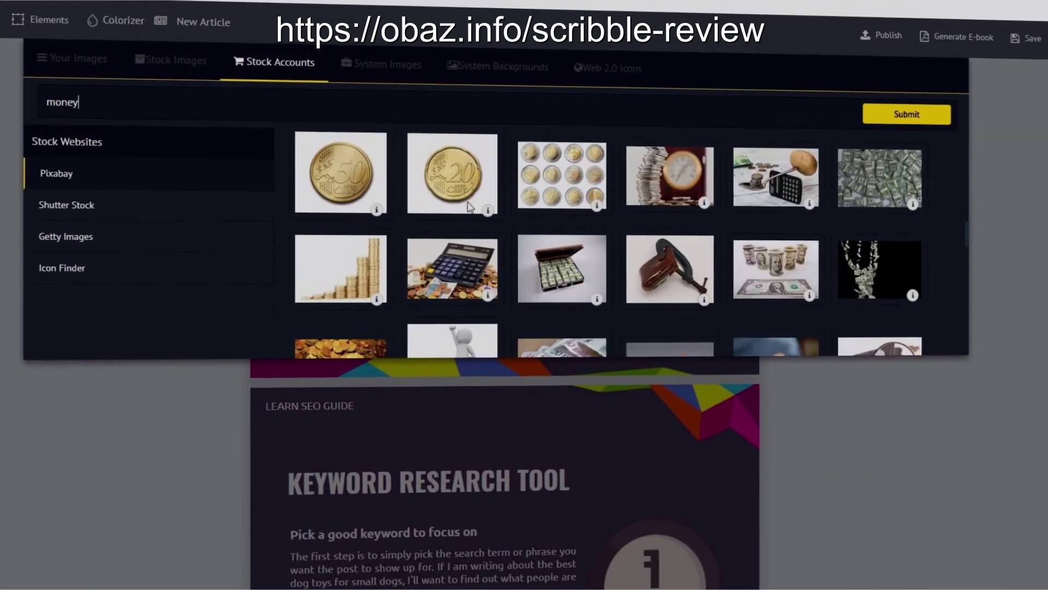
pyautogui.scroll(-5, 473, 221)
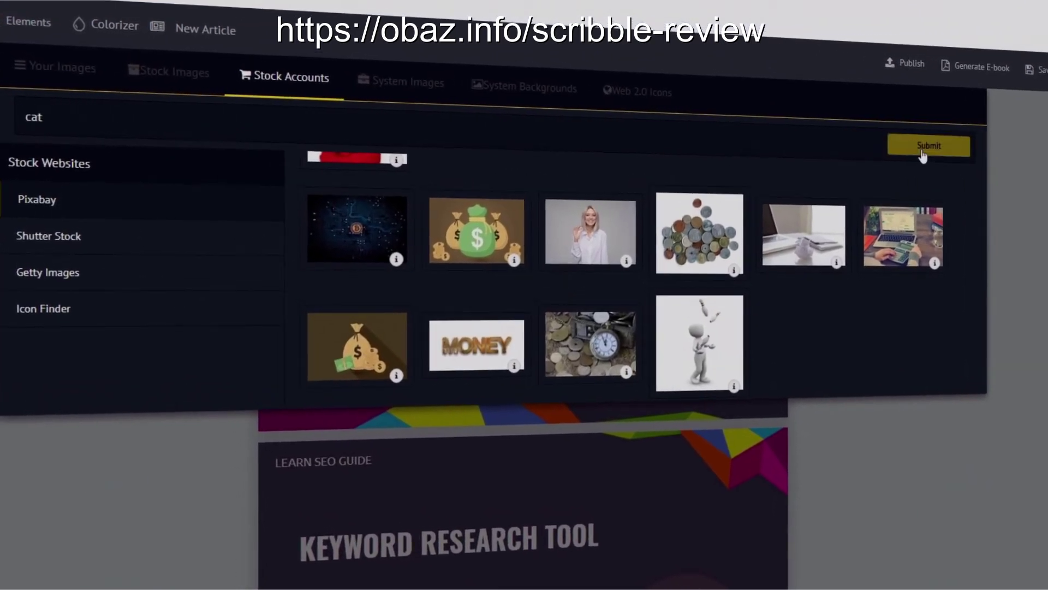
pyautogui.click(922, 156)
pyautogui.scroll(-3, 671, 229)
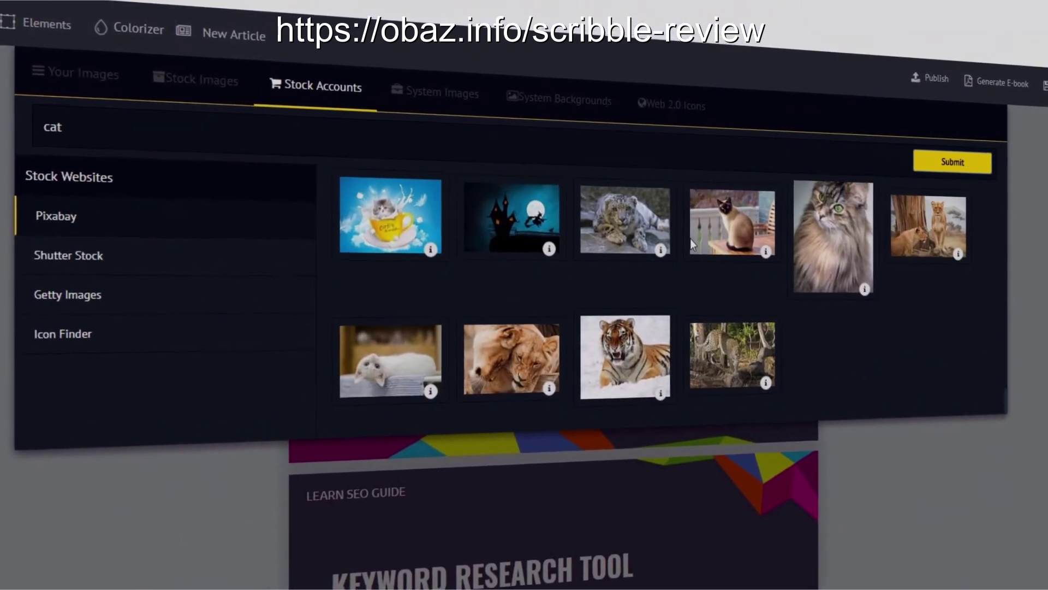
pyautogui.scroll(-10, 691, 239)
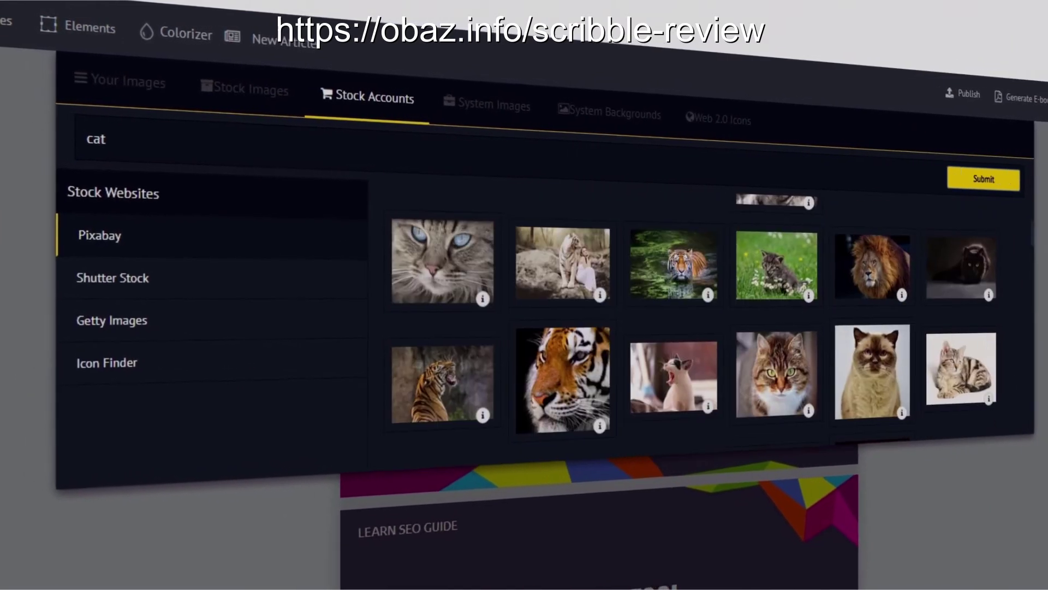
# - Search the Pixabay stock images for "dog" and look through the pictures
pyautogui.hotkey('ctrl', 'a')
pyautogui.write('dog')
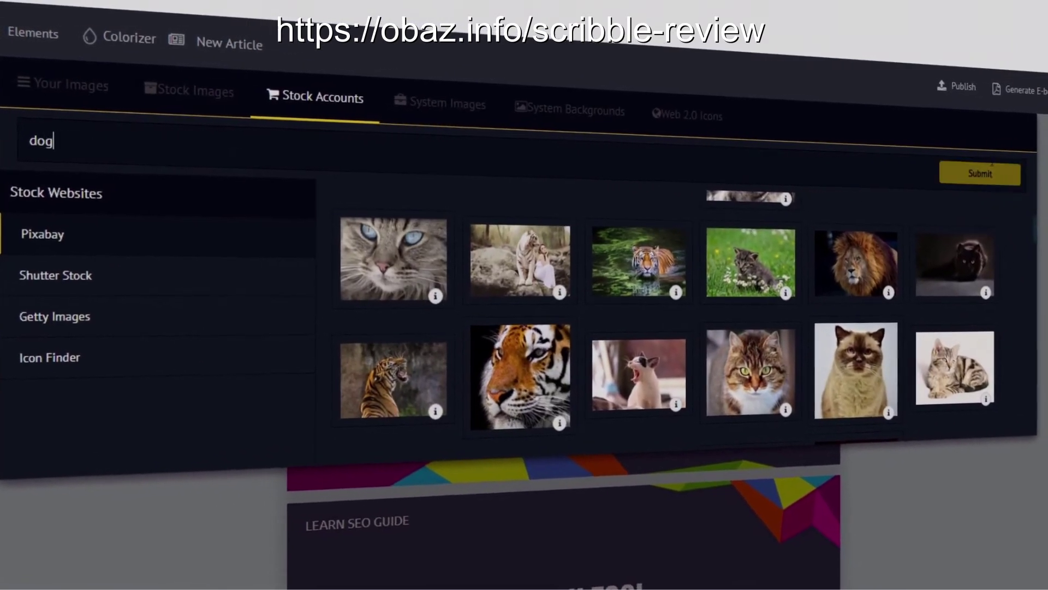
pyautogui.click(980, 173)
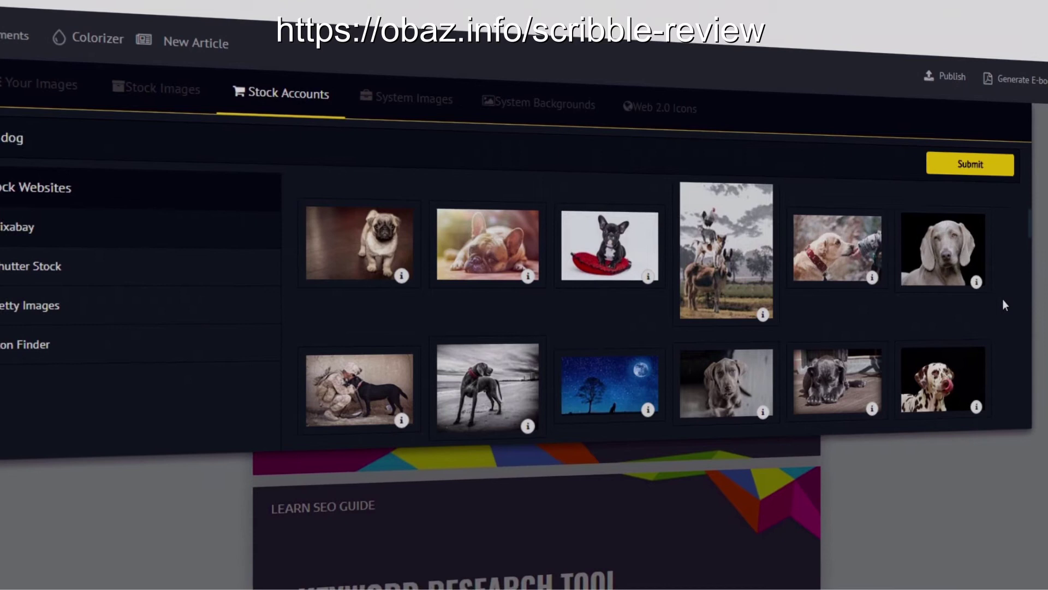
pyautogui.scroll(-8, 1002, 298)
pyautogui.scroll(-10, 998, 292)
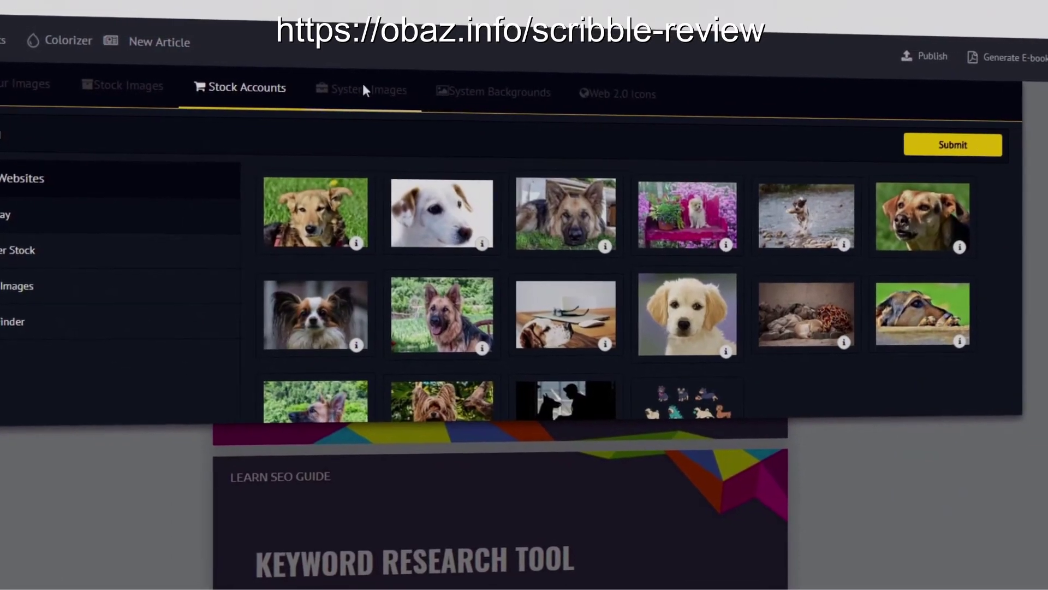
# - Switch to the system images and browse the pictures in the Business & E-Marketing category
pyautogui.click(364, 89)
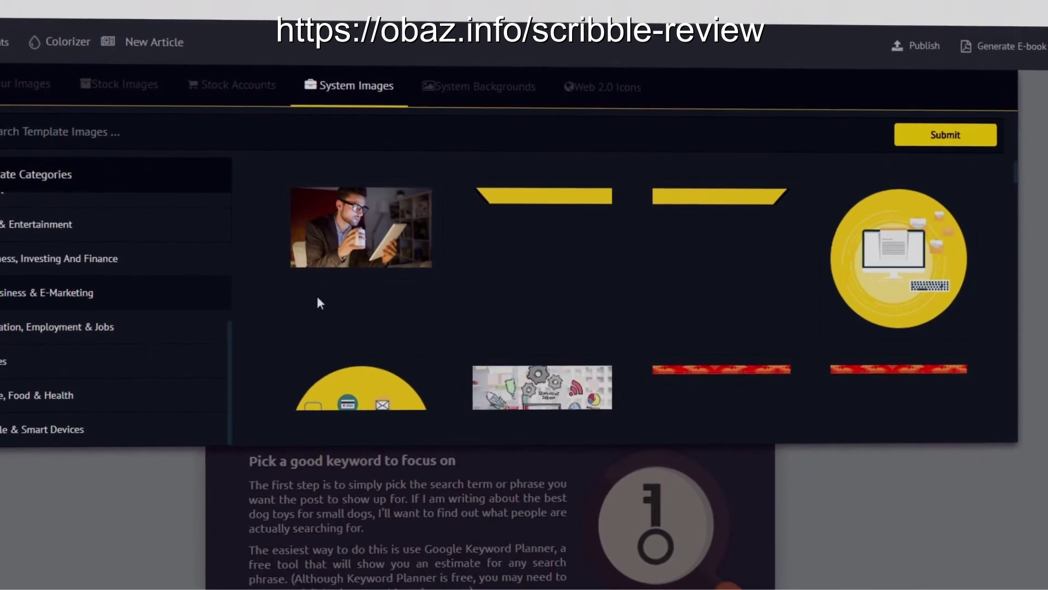
pyautogui.scroll(-10, 317, 298)
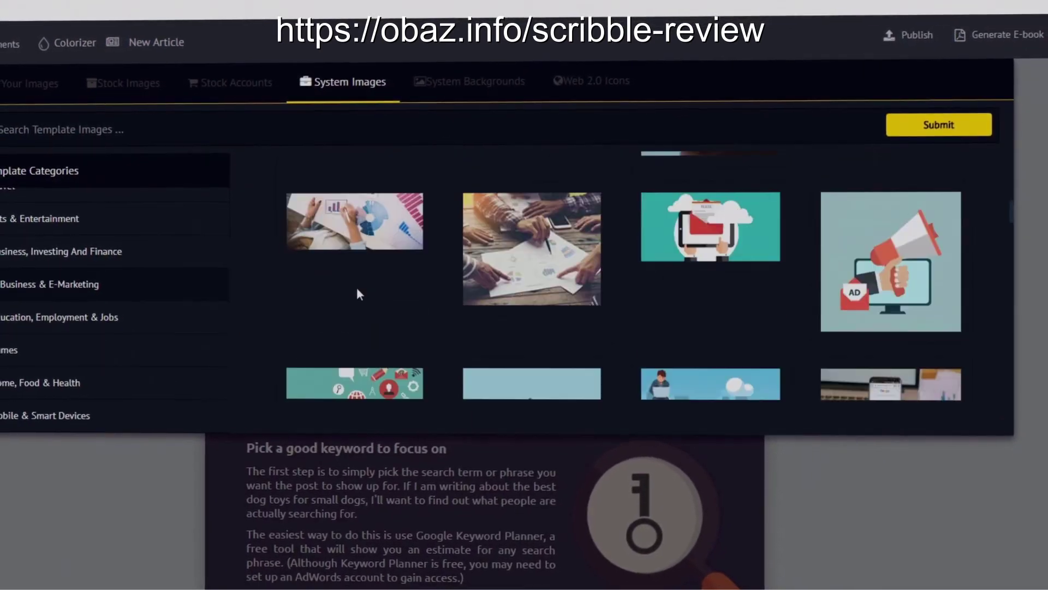
pyautogui.scroll(-10, 357, 293)
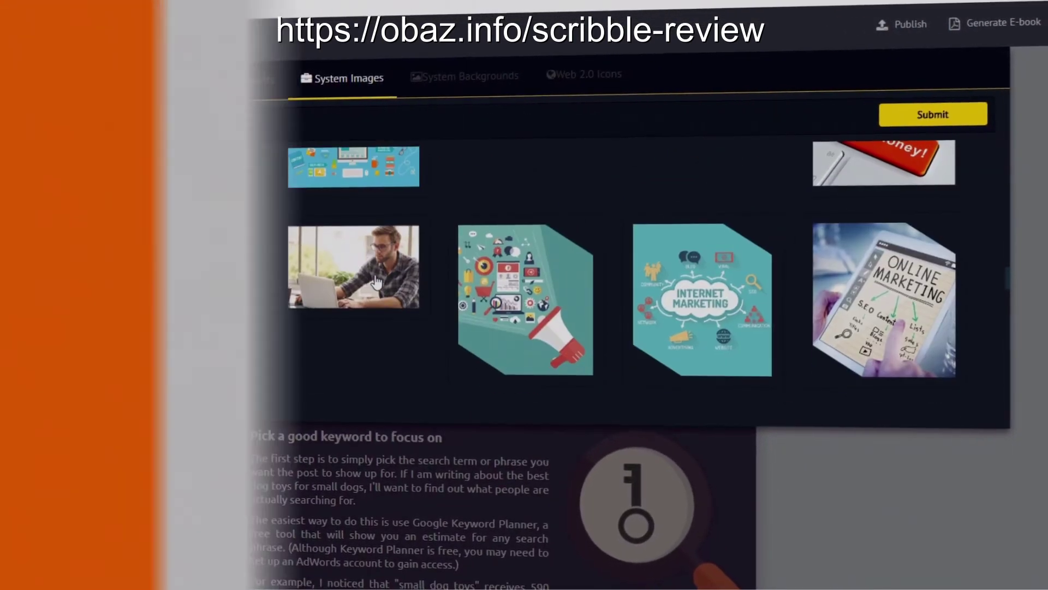